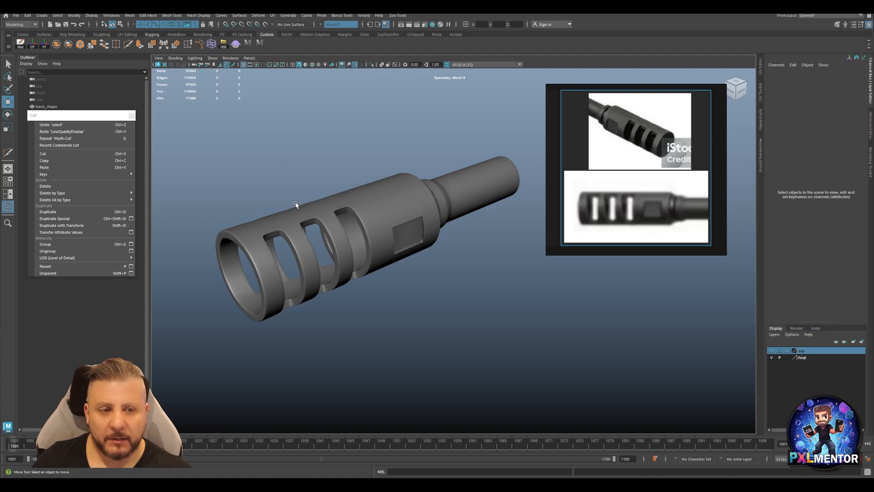
# Turn off smooth preview on the finished muzzle model gun_geo and display its wireframe over the shading.
pyautogui.keyDown('alt'); pyautogui.moveTo(393, 224); pyautogui.dragTo(362, 211); pyautogui.keyUp('alt')
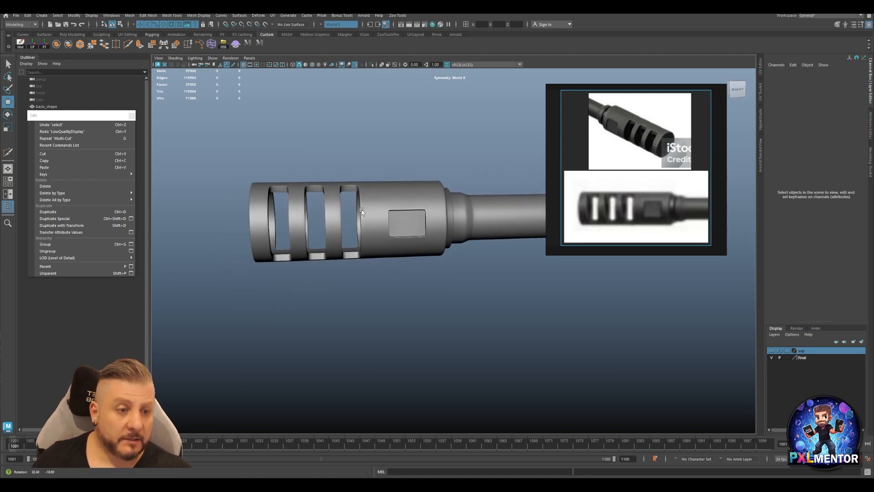
pyautogui.click(666, 232)
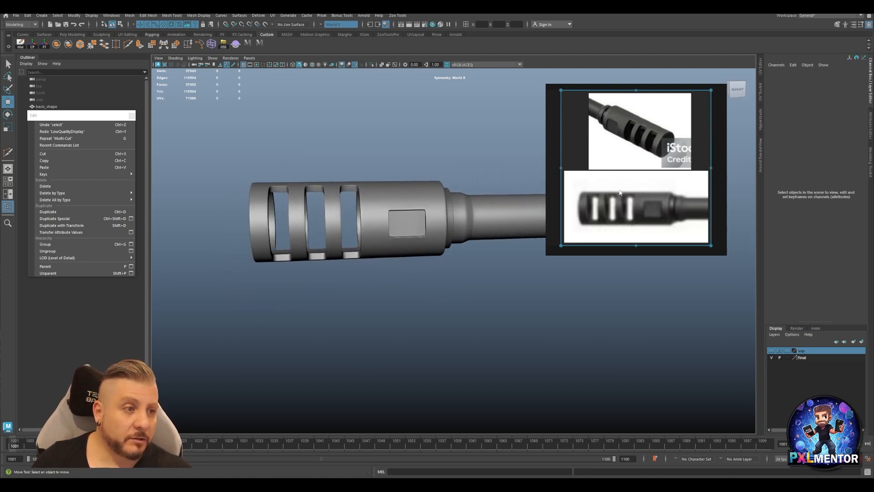
pyautogui.keyDown('alt'); pyautogui.moveTo(384, 223); pyautogui.dragTo(358, 237); pyautogui.keyUp('alt')
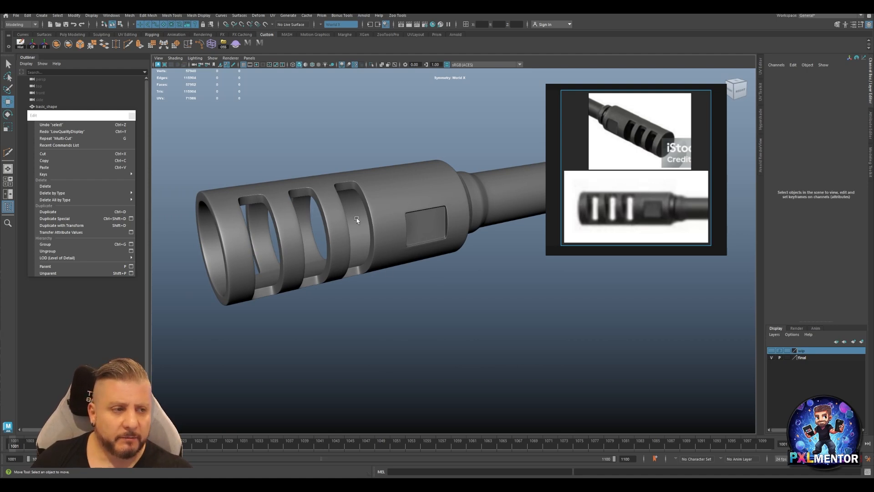
pyautogui.moveTo(393, 211)
pyautogui.keyDown('alt'); pyautogui.mouseDown()
pyautogui.moveTo(385, 240)
pyautogui.moveTo(384, 223)
pyautogui.mouseUp(); pyautogui.keyUp('alt')
pyautogui.click(405, 195)
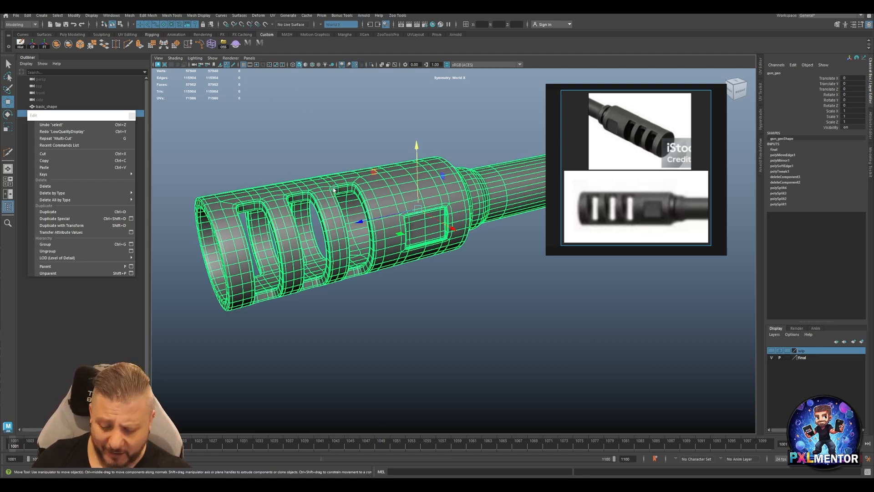
pyautogui.press('1')
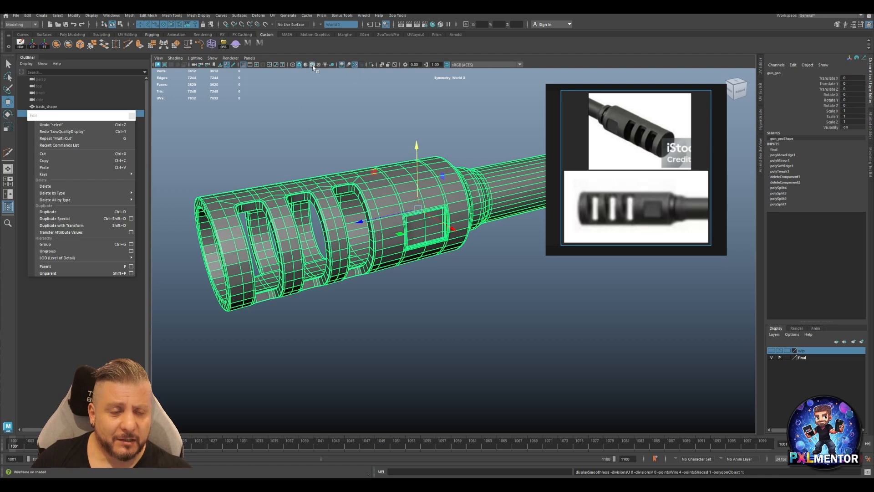
pyautogui.click(325, 127)
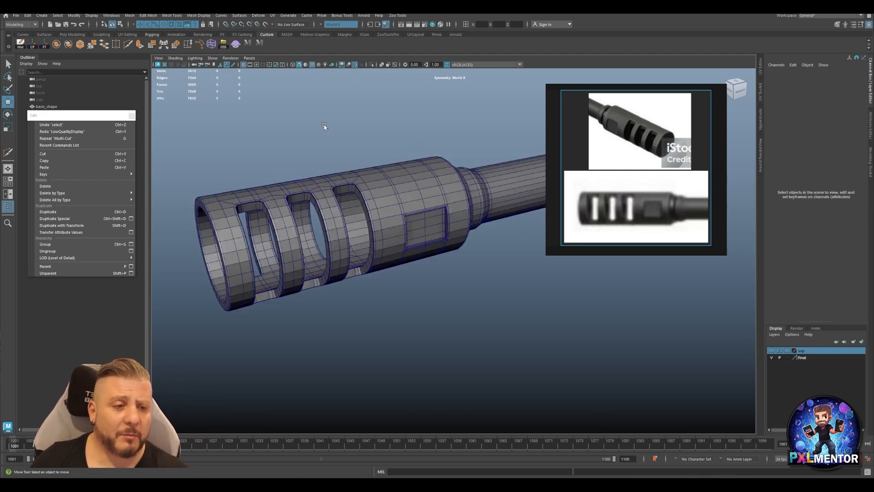
# Examine the edge flow around the muzzle's three slots and the recessed rectangle.
pyautogui.keyDown('alt'); pyautogui.moveTo(360, 211); pyautogui.dragTo(408, 246); pyautogui.keyUp('alt')
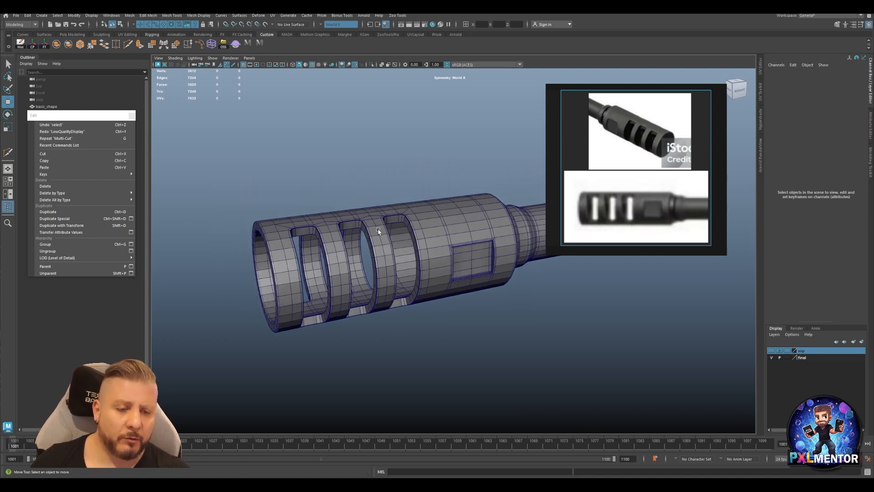
pyautogui.keyDown('alt'); pyautogui.moveTo(379, 247); pyautogui.dragTo(320, 266); pyautogui.keyUp('alt')
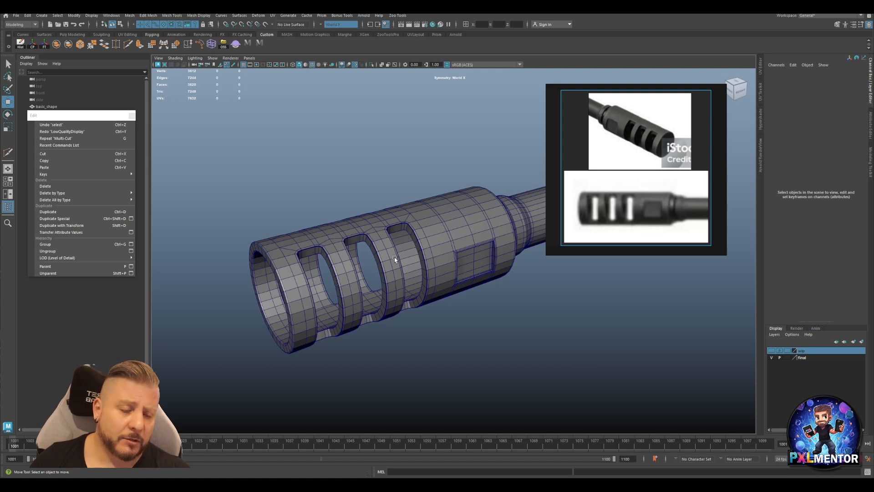
pyautogui.keyDown('alt'); pyautogui.moveTo(338, 262); pyautogui.dragTo(363, 259); pyautogui.keyUp('alt')
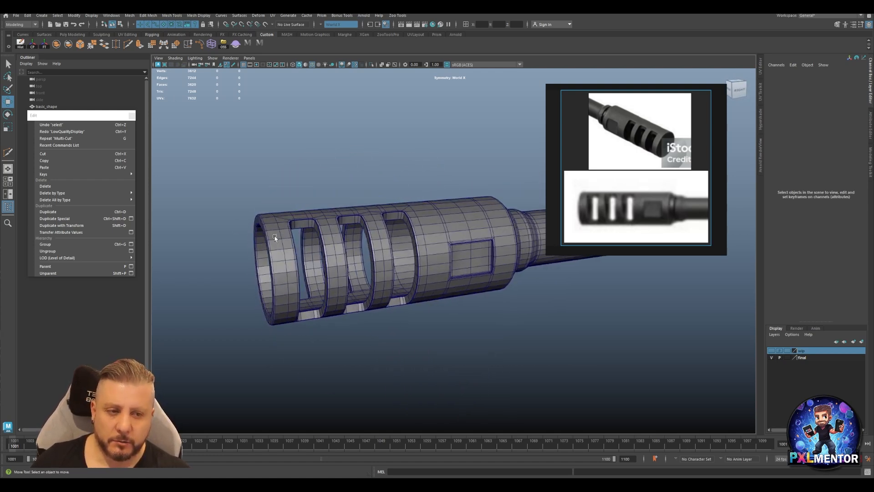
pyautogui.moveTo(336, 269)
pyautogui.keyDown('alt'); pyautogui.mouseDown()
pyautogui.moveTo(335, 283)
pyautogui.moveTo(369, 266)
pyautogui.moveTo(335, 255)
pyautogui.mouseUp(); pyautogui.keyUp('alt')
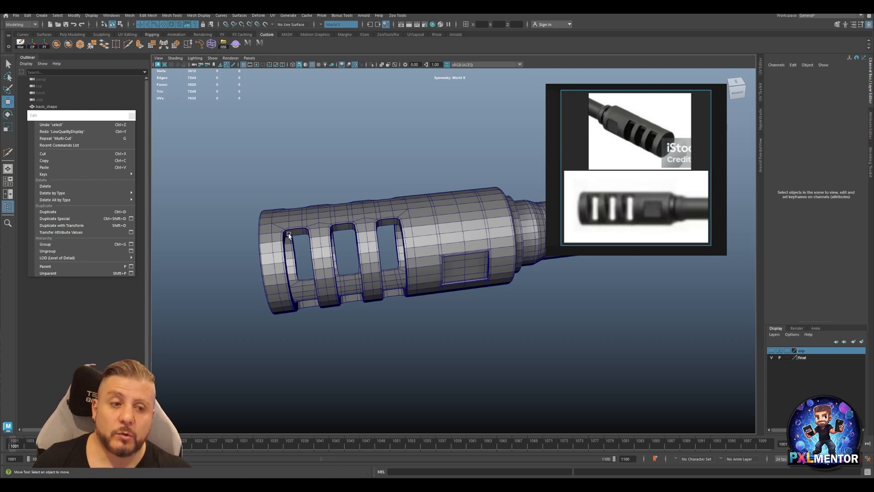
pyautogui.keyDown('alt'); pyautogui.moveTo(289, 235); pyautogui.dragTo(301, 235); pyautogui.keyUp('alt')
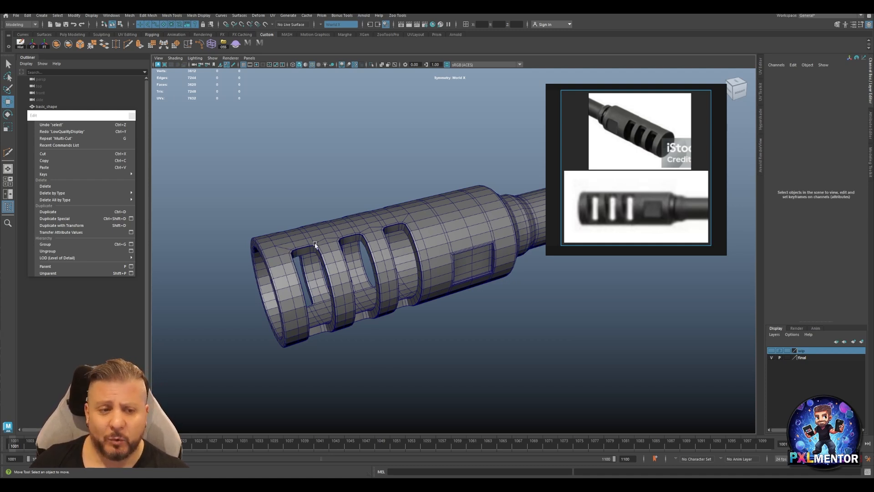
pyautogui.moveTo(446, 231)
pyautogui.keyDown('alt'); pyautogui.mouseDown()
pyautogui.moveTo(433, 240)
pyautogui.moveTo(453, 238)
pyautogui.mouseUp(); pyautogui.keyUp('alt')
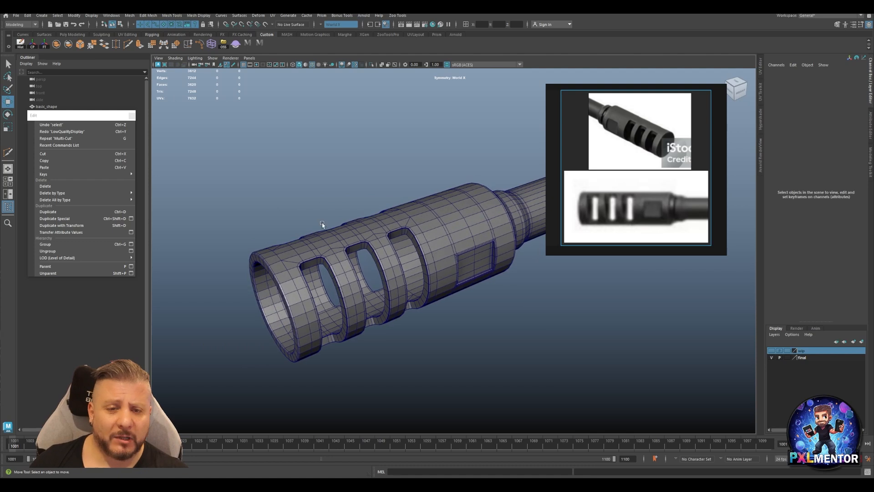
# Close the floating Edit window and make the wip layer visible in place of the final layer.
pyautogui.click(132, 116)
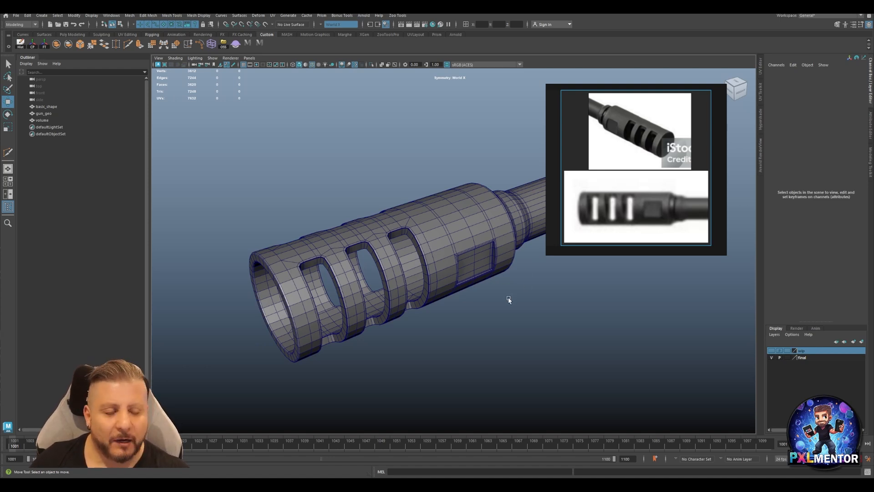
pyautogui.click(774, 351)
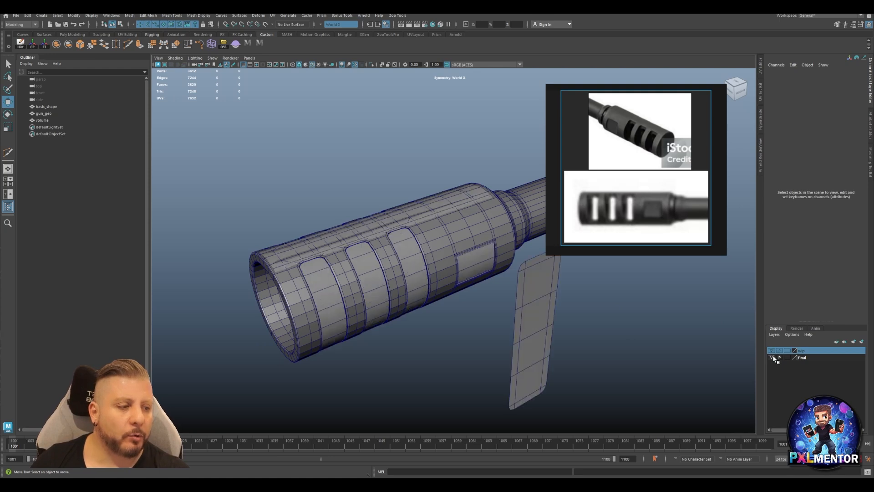
pyautogui.click(772, 358)
pyautogui.keyDown('alt'); pyautogui.moveTo(441, 298); pyautogui.dragTo(444, 296); pyautogui.keyUp('alt')
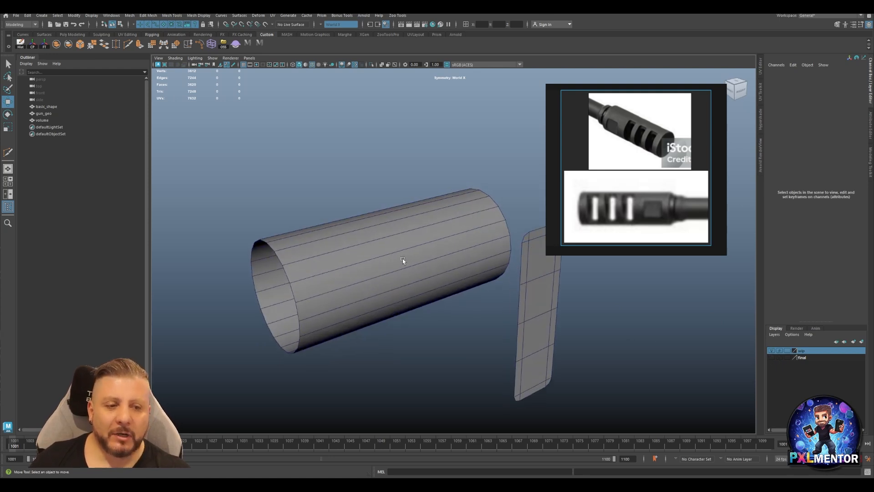
# Preview smoothing on the flat basic_shape panel and move it towards the cylinder to Translate X 1.847.
pyautogui.click(406, 262)
pyautogui.keyDown('alt'); pyautogui.moveTo(564, 289); pyautogui.dragTo(441, 276); pyautogui.keyUp('alt')
pyautogui.click(433, 277)
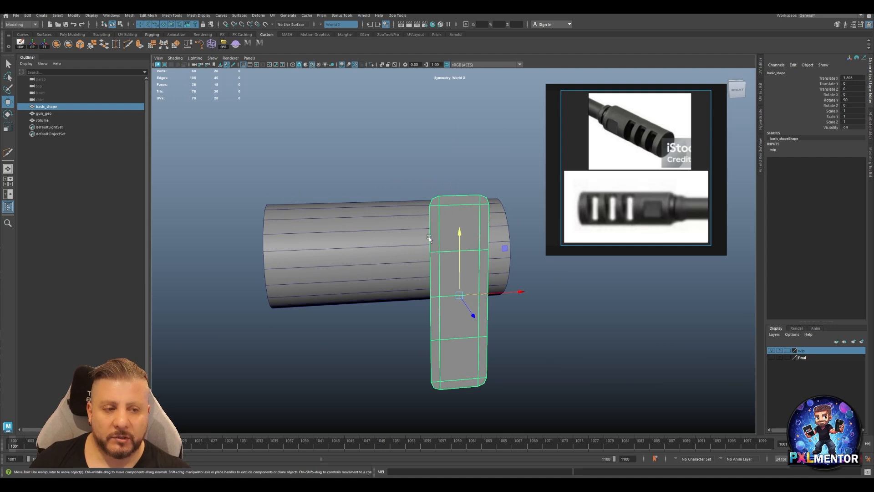
pyautogui.press('3')
pyautogui.press('1')
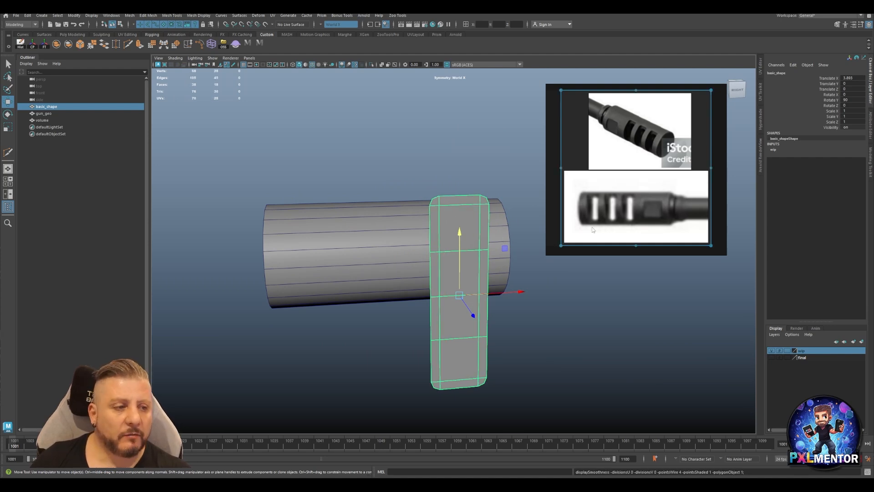
pyautogui.keyDown('alt'); pyautogui.moveTo(418, 239); pyautogui.dragTo(419, 248); pyautogui.keyUp('alt')
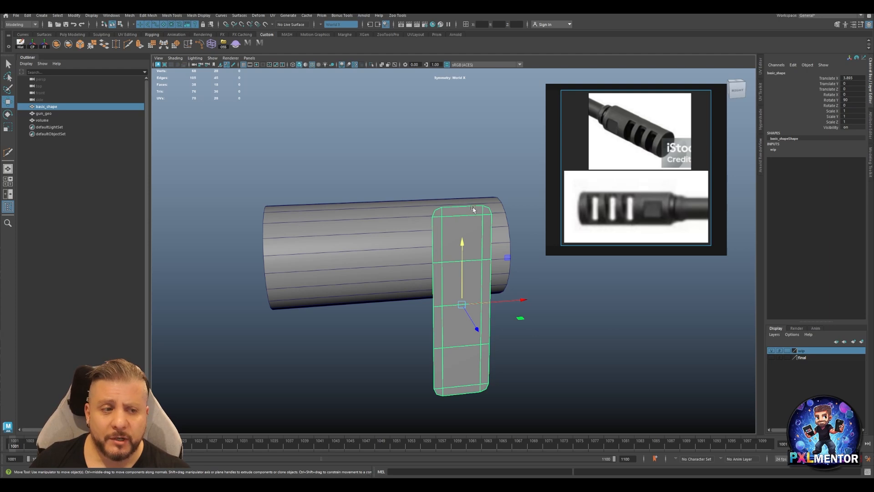
pyautogui.keyDown('alt'); pyautogui.moveTo(413, 296); pyautogui.dragTo(439, 314); pyautogui.keyUp('alt')
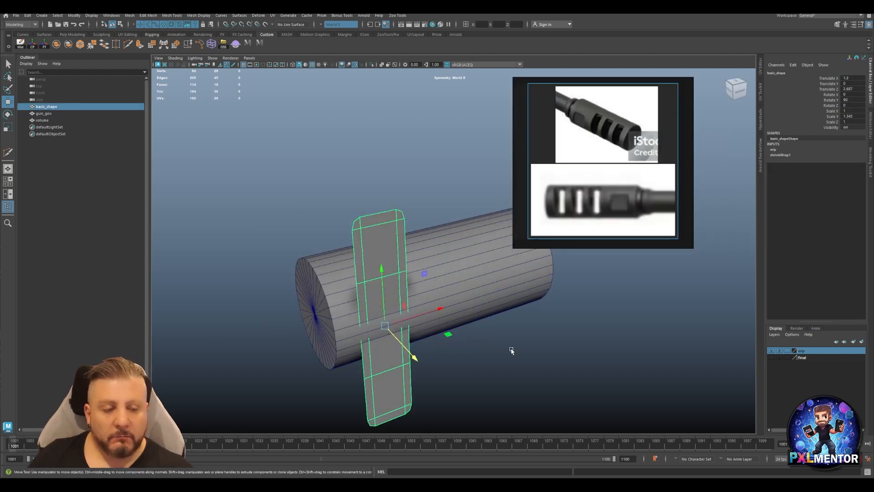
# Try 8 and 16 axis subdivisions on the capped volume cylinder behind the panel.
pyautogui.click(510, 351)
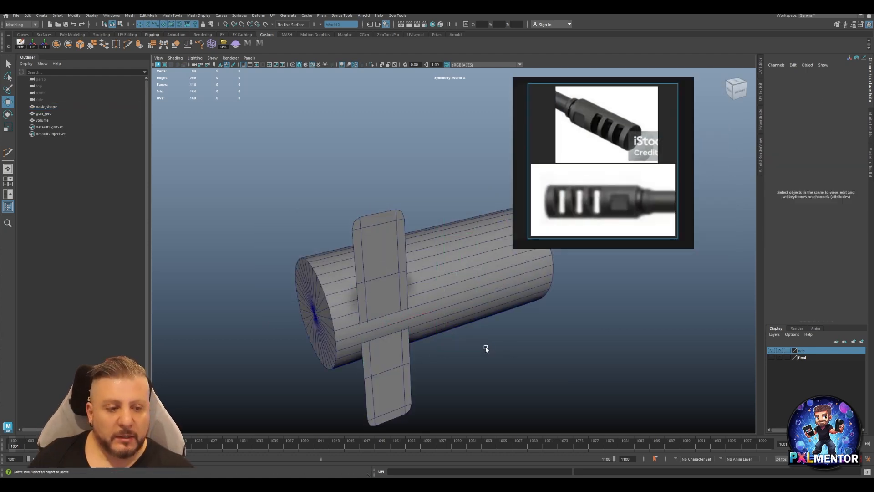
pyautogui.click(396, 266)
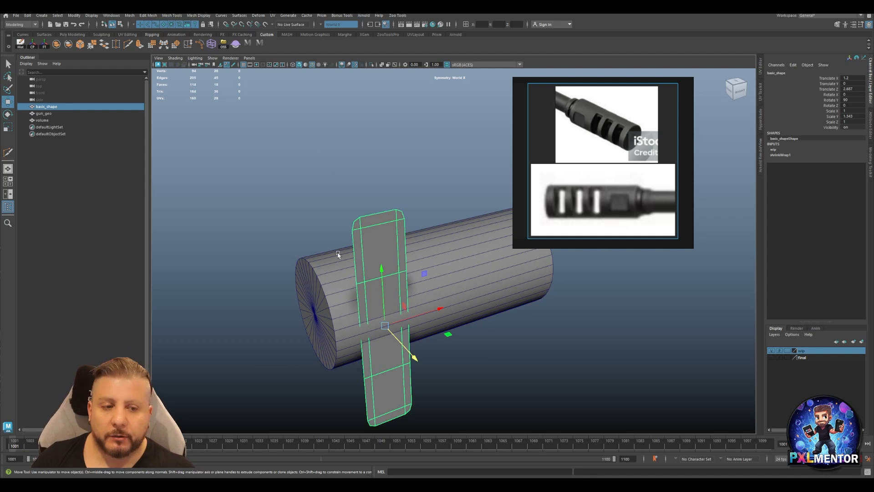
pyautogui.click(504, 272)
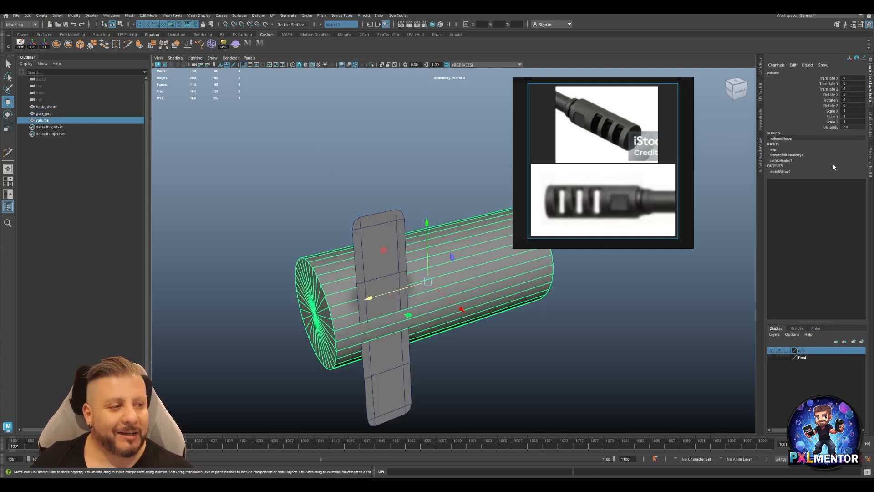
pyautogui.click(789, 160)
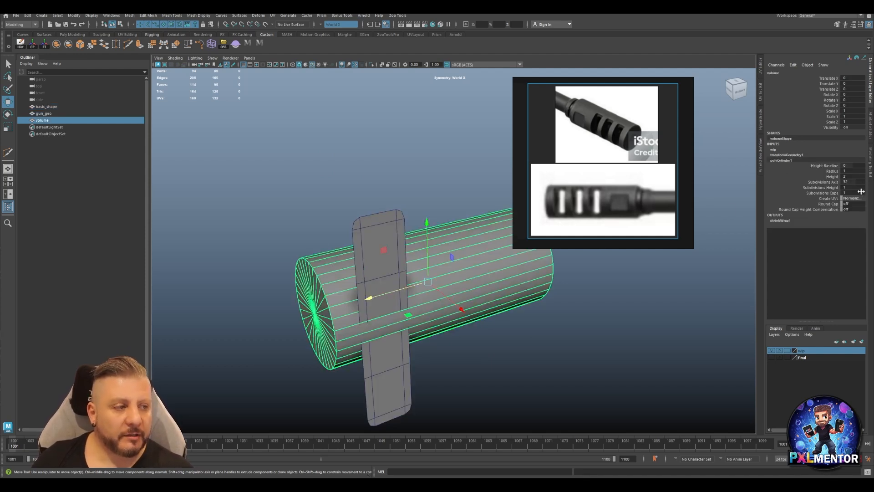
pyautogui.click(851, 182)
pyautogui.write('8')
pyautogui.press('Return')
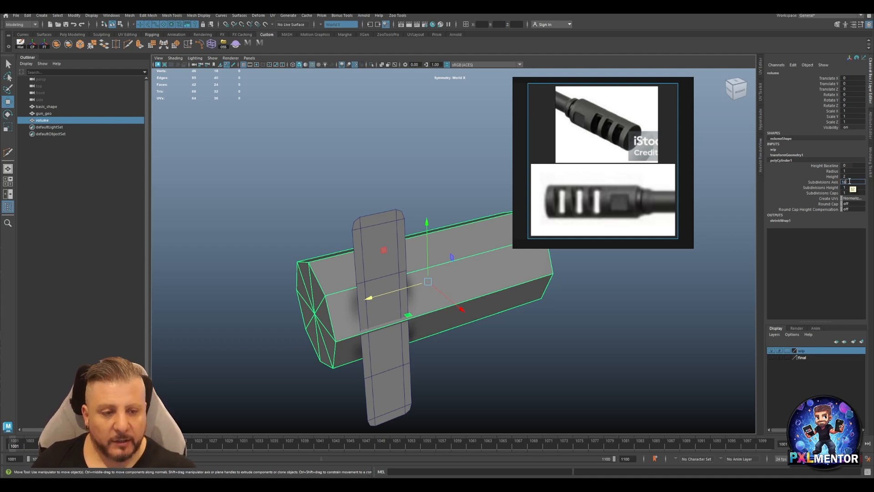
pyautogui.write('16')
pyautogui.press('Return')
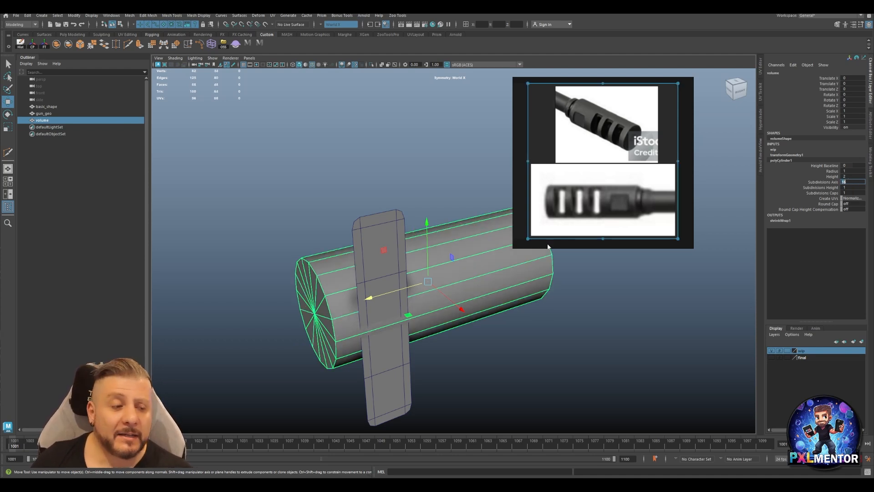
# Set the Envelope of basic_shape's shrinkWrap1 to 1 so the panel projects onto the cylinder.
pyautogui.click(360, 258)
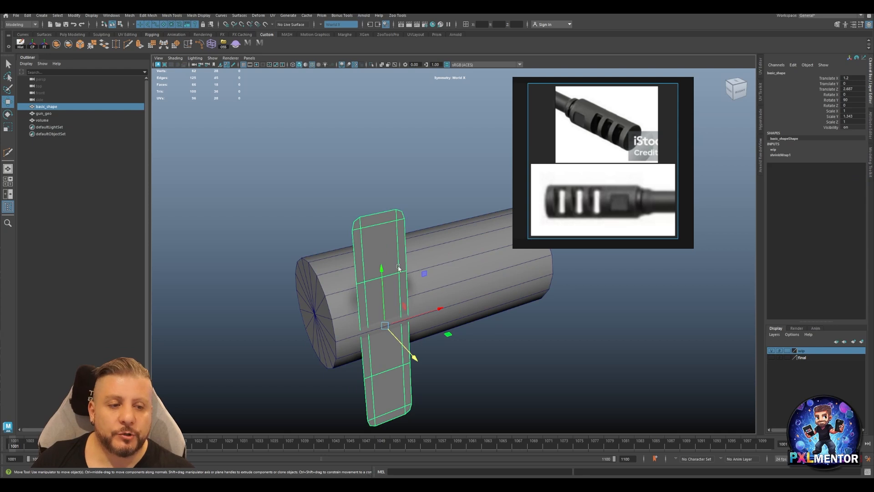
pyautogui.click(787, 154)
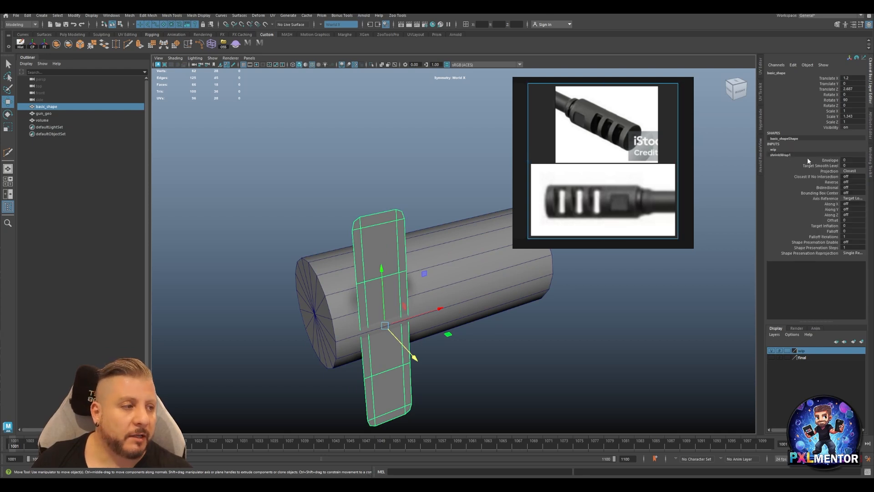
pyautogui.click(830, 160)
pyautogui.moveTo(565, 277); pyautogui.dragTo(554, 297, button='middle')
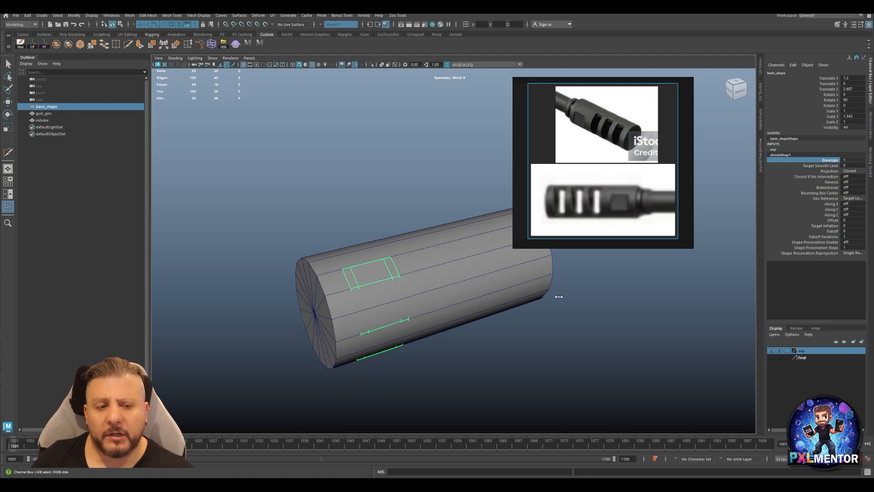
pyautogui.keyDown('alt'); pyautogui.moveTo(393, 301); pyautogui.dragTo(415, 309); pyautogui.keyUp('alt')
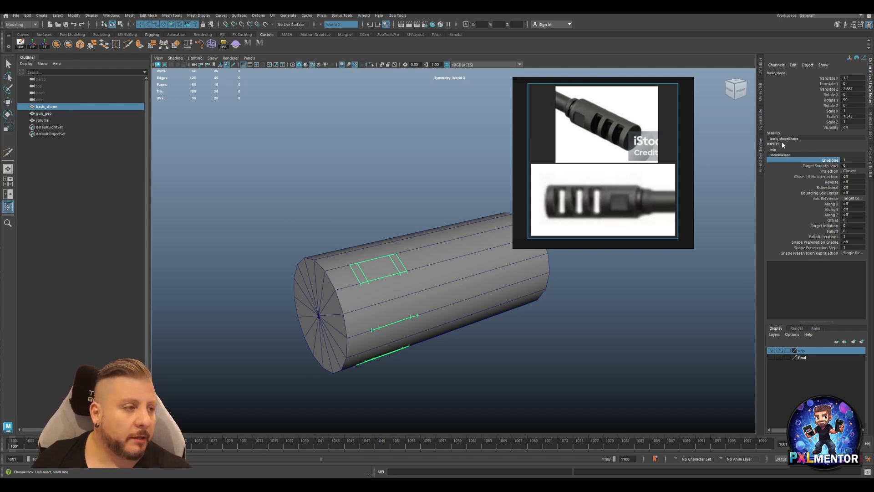
# Try 36 and 24 axis subdivisions on the volume cylinder and set the value to 32.
pyautogui.click(535, 258)
pyautogui.click(785, 160)
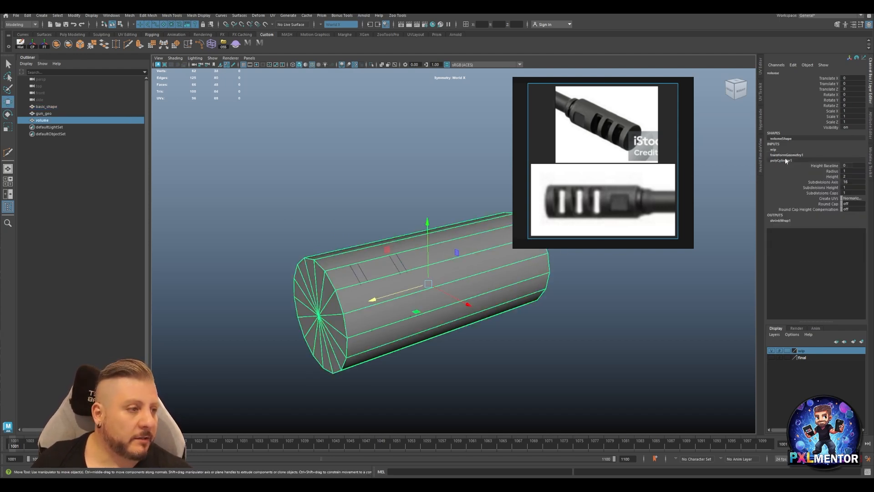
pyautogui.click(856, 182)
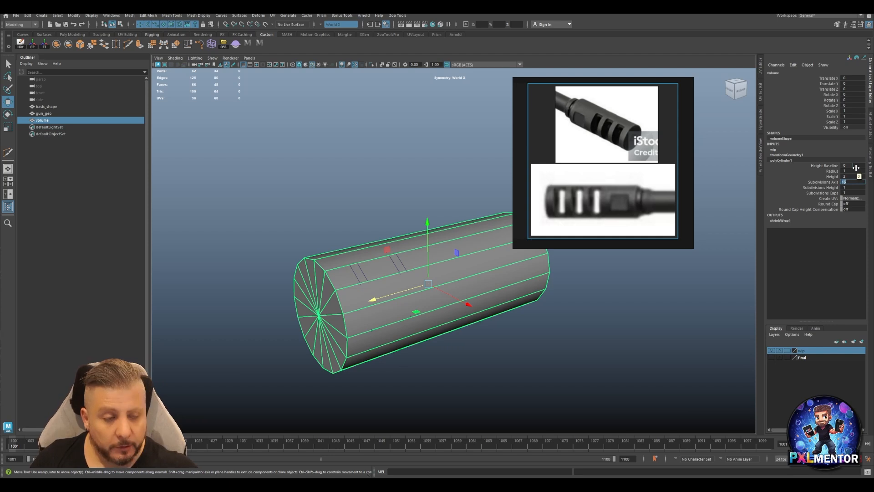
pyautogui.write('36')
pyautogui.press('Return')
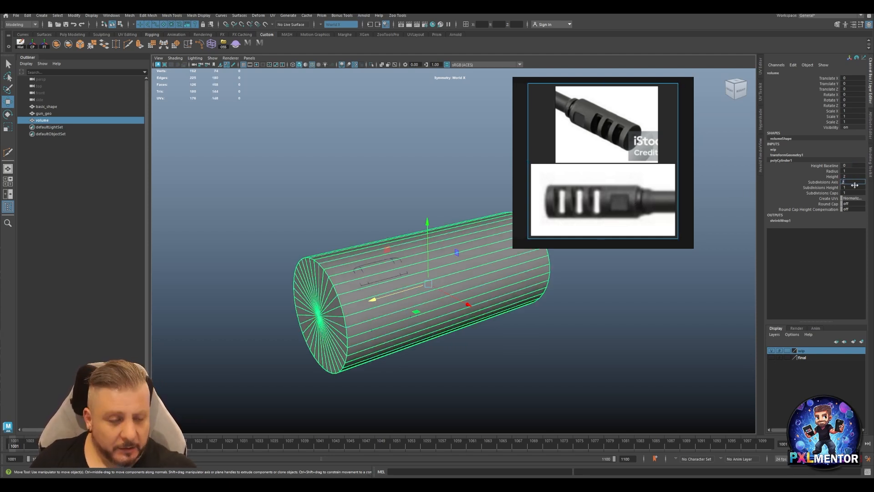
pyautogui.write('24')
pyautogui.press('Return')
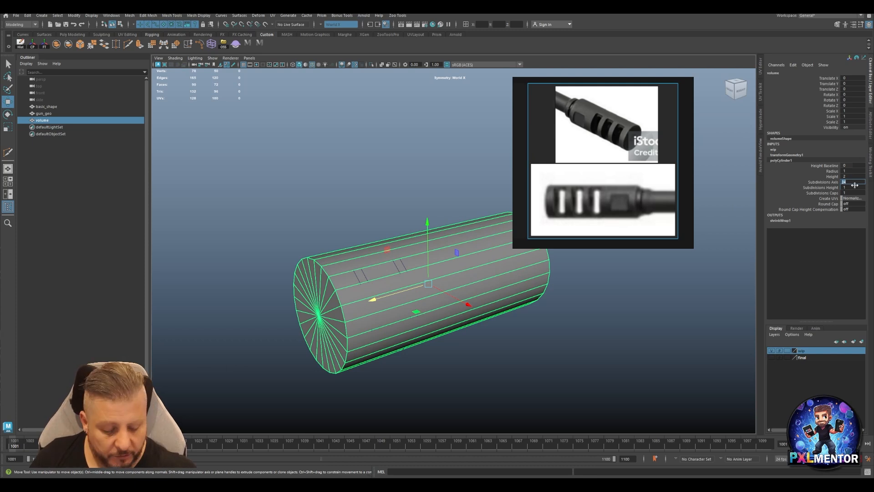
pyautogui.press('Return')
# Examine how the shrink-wrapped panel follows the cylinder's curved surface.
pyautogui.keyDown('alt'); pyautogui.moveTo(310, 271); pyautogui.dragTo(441, 268, button='right'); pyautogui.keyUp('alt')
pyautogui.keyDown('alt'); pyautogui.moveTo(378, 270); pyautogui.dragTo(404, 253, button='middle'); pyautogui.keyUp('alt')
pyautogui.keyDown('alt'); pyautogui.moveTo(379, 270); pyautogui.dragTo(347, 280); pyautogui.keyUp('alt')
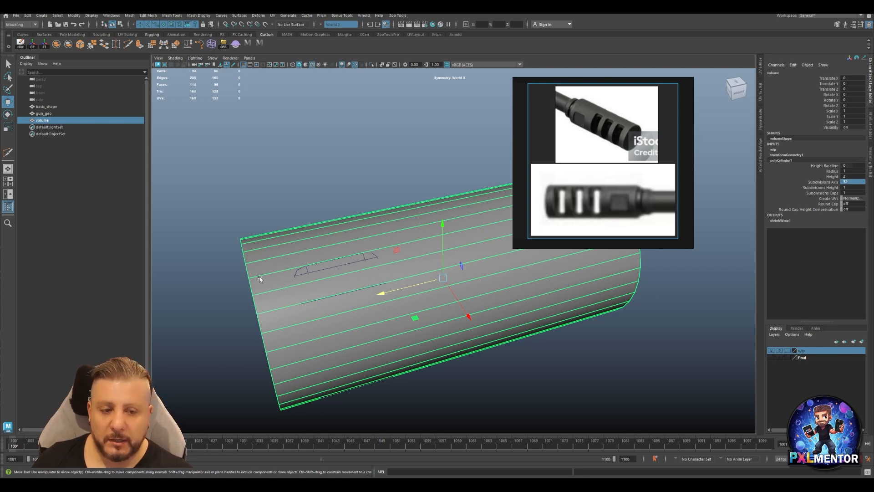
pyautogui.keyDown('alt'); pyautogui.moveTo(259, 278); pyautogui.dragTo(370, 284); pyautogui.keyUp('alt')
pyautogui.keyDown('alt'); pyautogui.moveTo(434, 351); pyautogui.dragTo(313, 249); pyautogui.keyUp('alt')
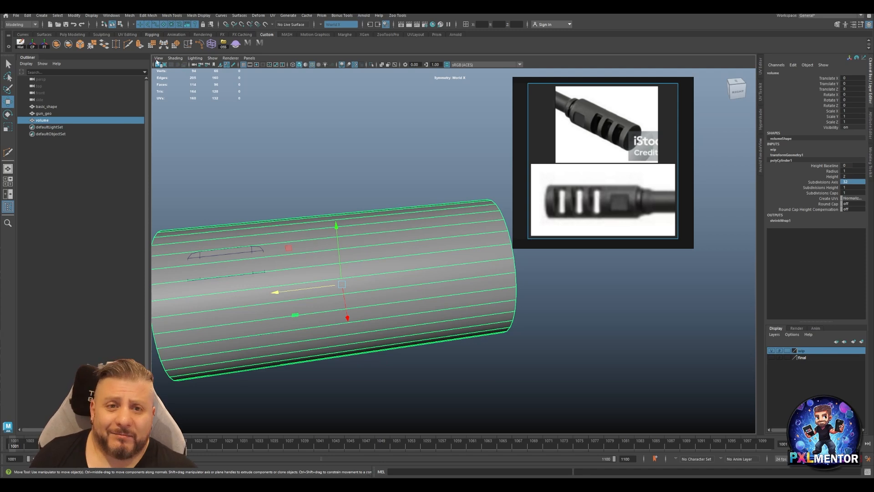
# Cut three edge loops around the volume cylinder, one at the panel's right chamfer line and two at its left end and chamfer.
pyautogui.click(128, 46)
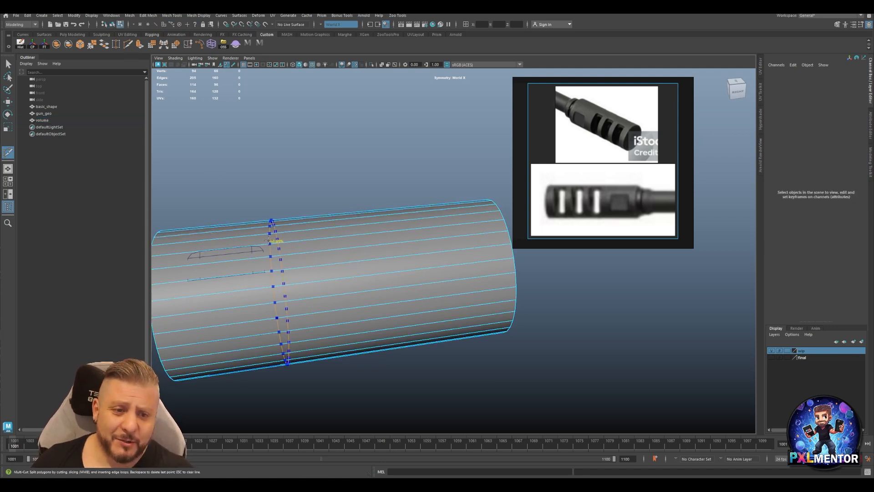
pyautogui.keyDown('ctrl'); pyautogui.click(251, 242); pyautogui.keyUp('ctrl')
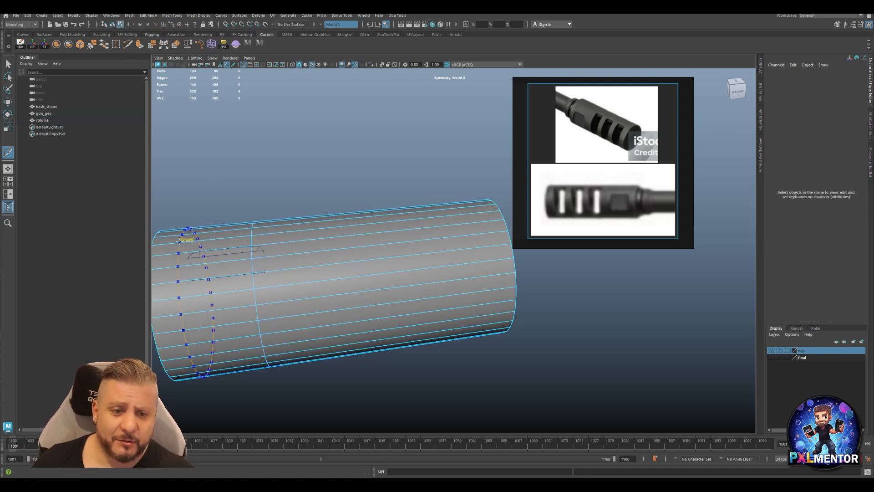
pyautogui.keyDown('ctrl'); pyautogui.click(195, 239); pyautogui.keyUp('ctrl')
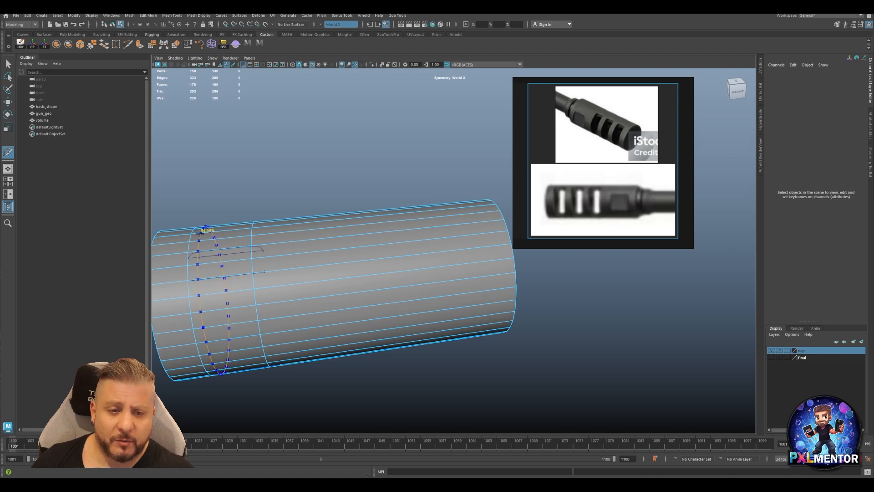
pyautogui.keyDown('ctrl'); pyautogui.click(204, 227); pyautogui.keyUp('ctrl')
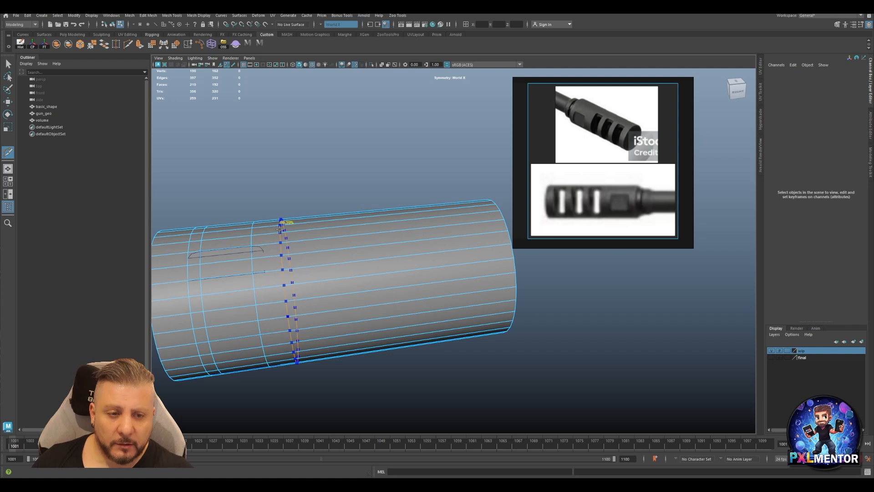
# Add an edge loop at the panel's right end and one between each pair of loops on the volume cylinder.
pyautogui.scroll(3, 221, 246)
pyautogui.keyDown('alt'); pyautogui.moveTo(199, 282); pyautogui.dragTo(278, 276, button='middle'); pyautogui.keyUp('alt')
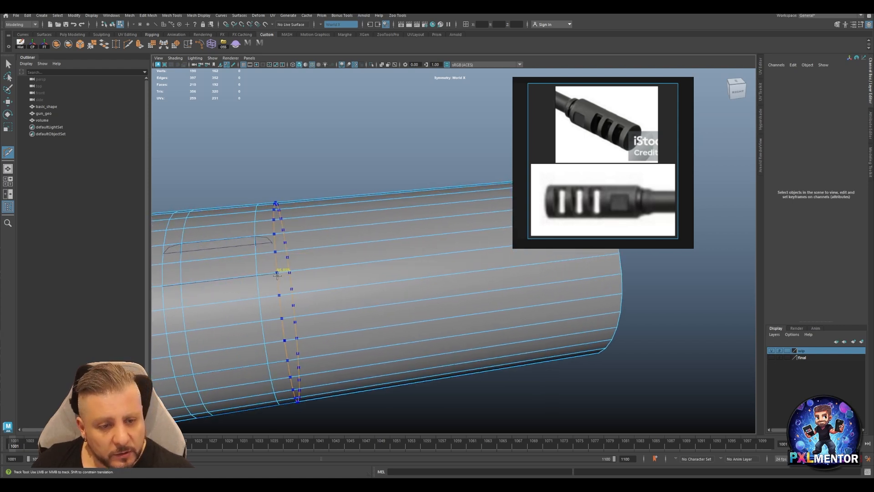
pyautogui.click(278, 276)
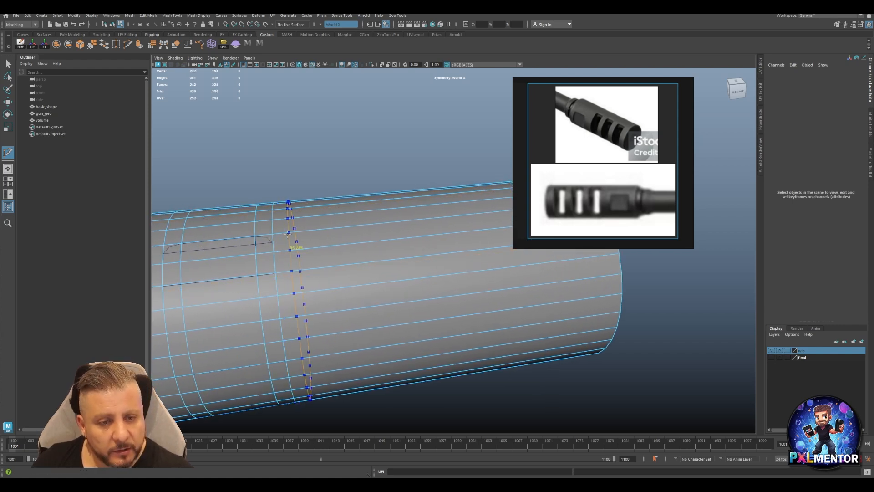
pyautogui.click(265, 232)
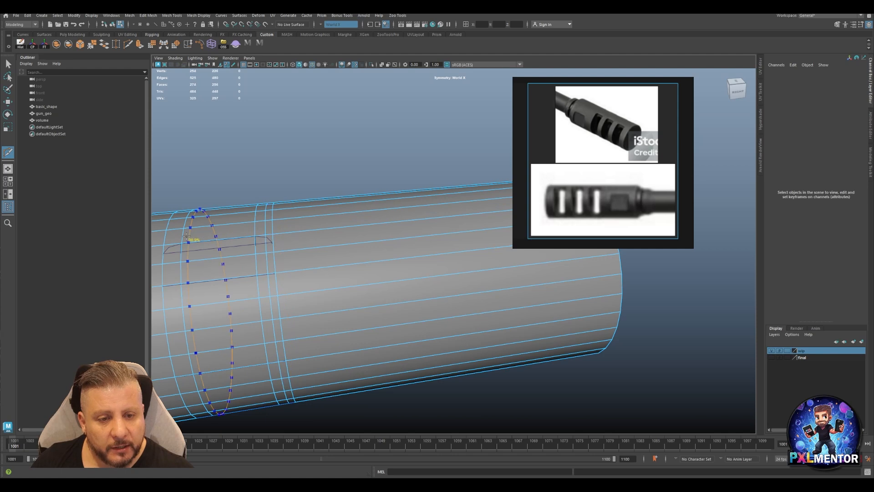
pyautogui.click(171, 237)
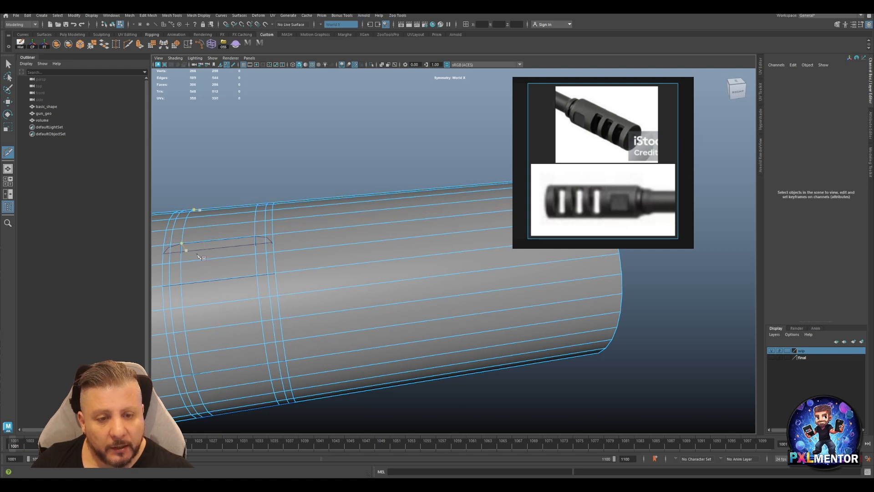
pyautogui.keyDown('alt'); pyautogui.moveTo(173, 267); pyautogui.dragTo(260, 266, button='middle'); pyautogui.keyUp('alt')
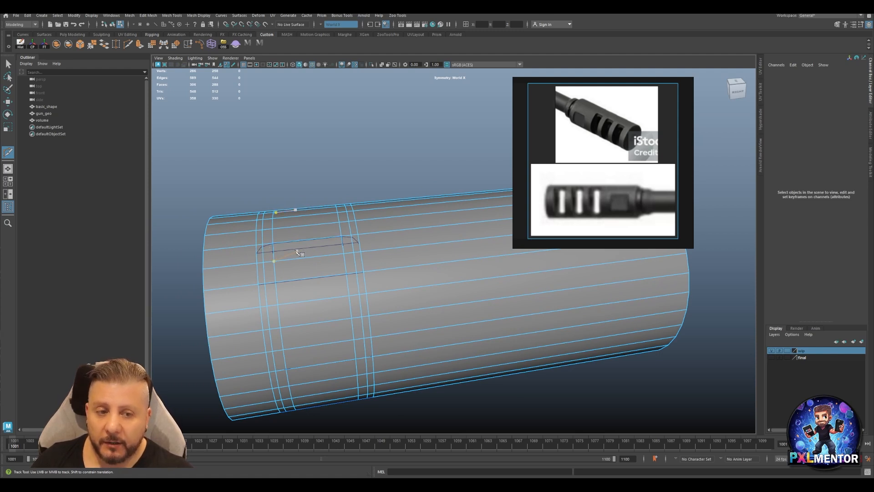
pyautogui.click(274, 261)
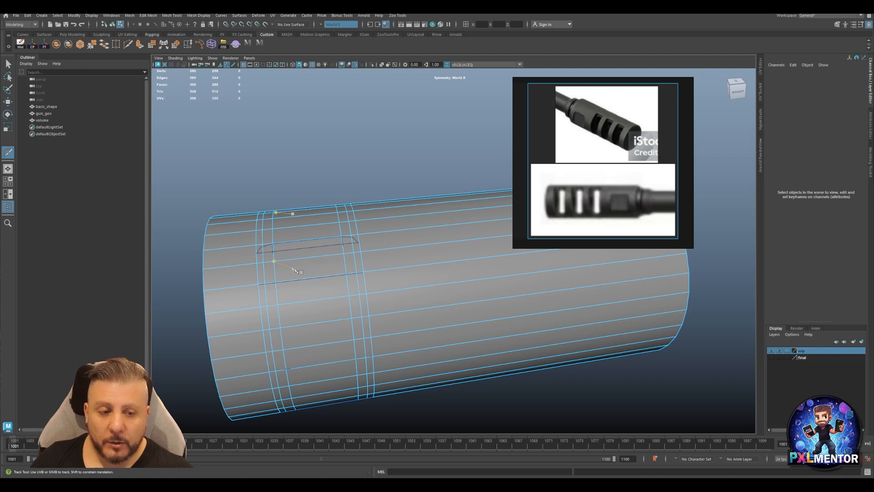
pyautogui.keyDown('alt'); pyautogui.moveTo(403, 270); pyautogui.dragTo(296, 266); pyautogui.keyUp('alt')
pyautogui.press('w')
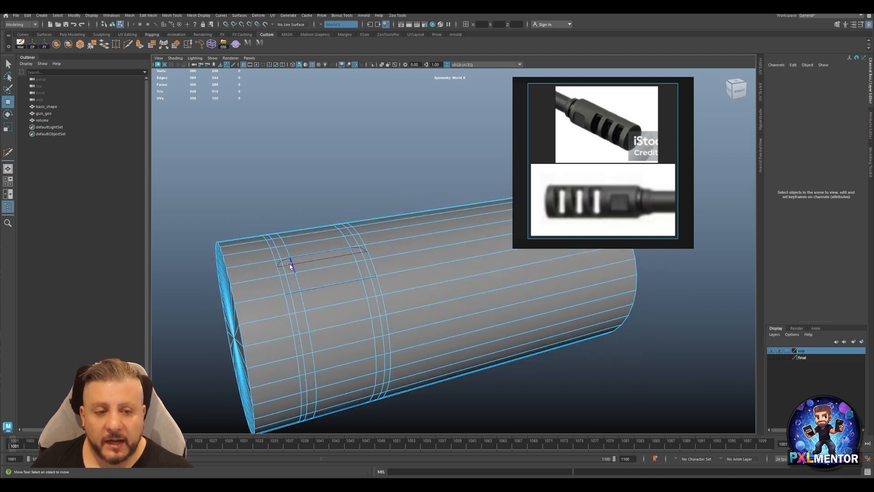
# Try to delete the volume cylinder's faces beneath the upper part of the shrink-wrapped panel.
pyautogui.click(288, 267)
pyautogui.press('Delete')
pyautogui.click(309, 264)
pyautogui.press('Delete')
pyautogui.click(335, 279)
pyautogui.press('Delete')
pyautogui.click(295, 283)
pyautogui.press('Delete')
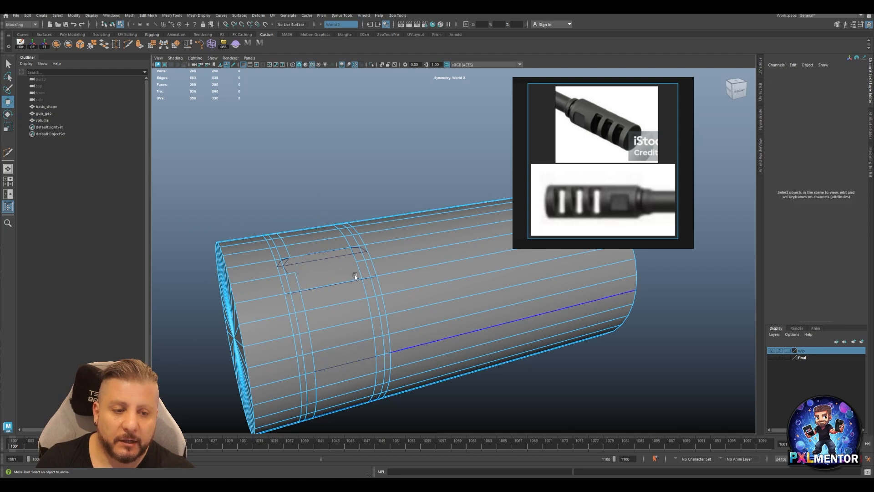
pyautogui.hotkey('ctrl', 'z')
pyautogui.hotkey('ctrl', 'z')
pyautogui.hotkey('ctrl', 'z')
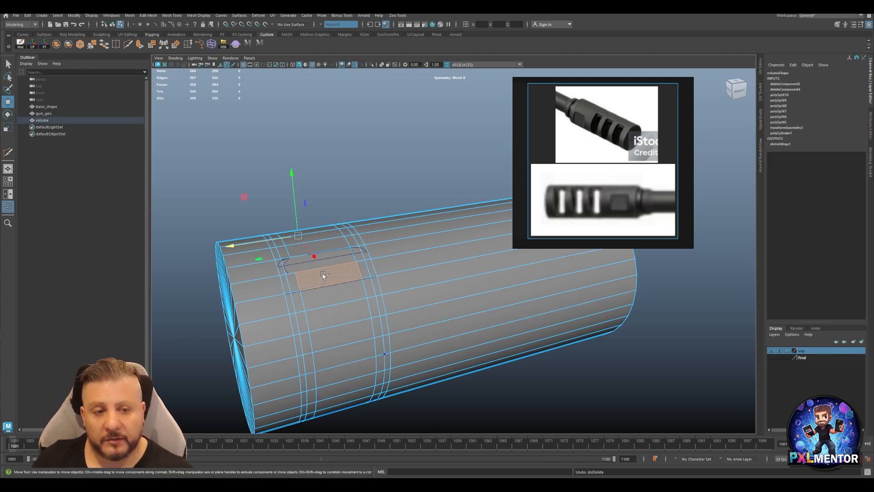
pyautogui.hotkey('ctrl', 'z')
# Select basic_shape and delete its history so the panel is no longer driven by the shrink wrap.
pyautogui.moveTo(289, 263); pyautogui.dragTo(341, 239, button='right')
pyautogui.click(289, 264)
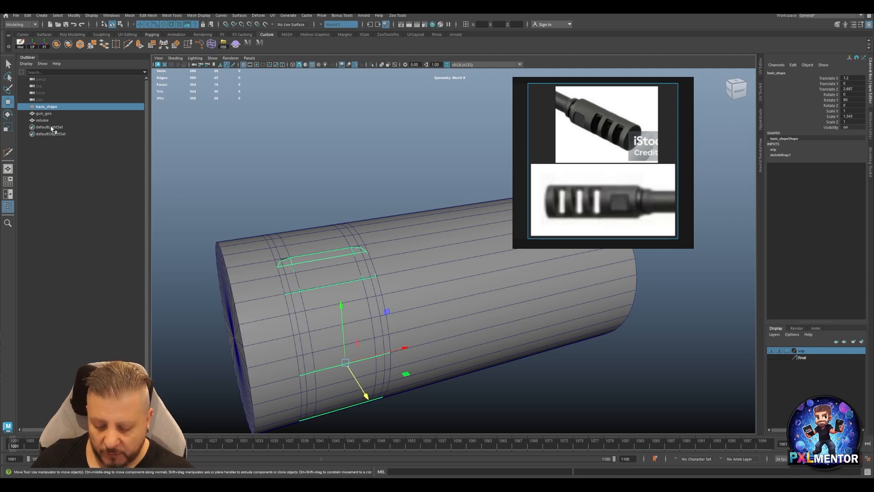
pyautogui.click(20, 46)
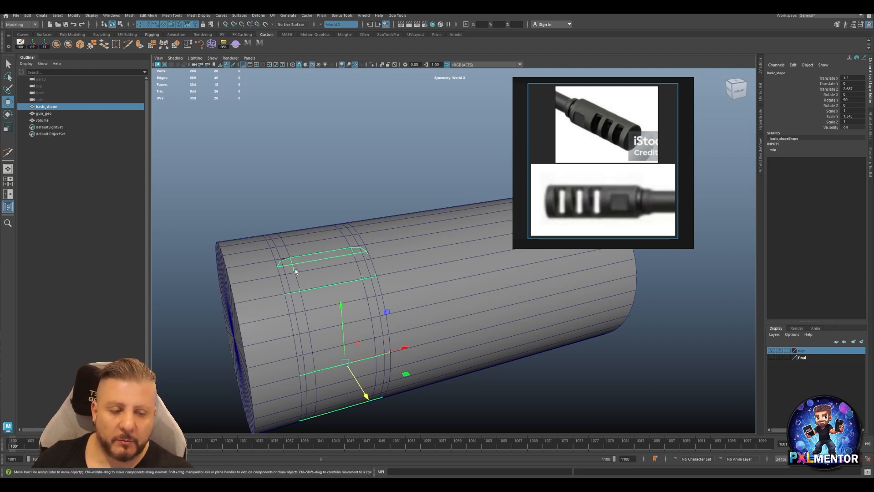
# Delete the volume cylinder's faces beneath the upper rows and right corner of the panel.
pyautogui.moveTo(292, 266); pyautogui.dragTo(292, 285, button='right')
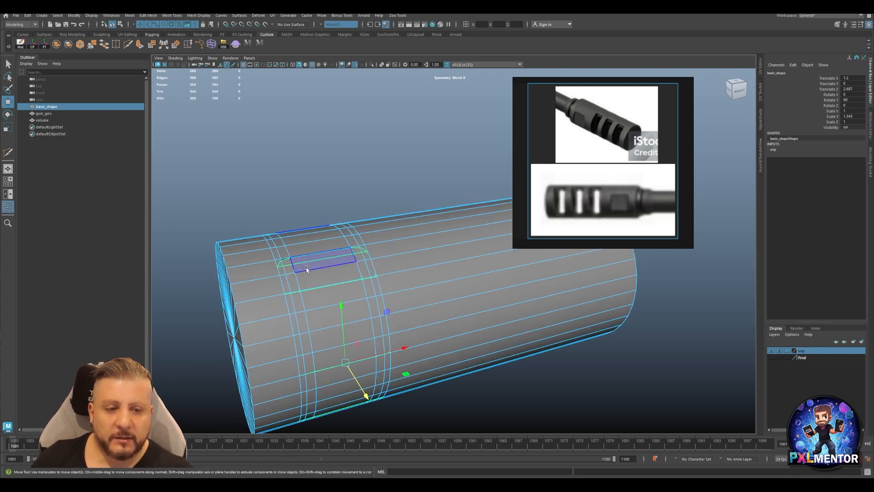
pyautogui.click(305, 269)
pyautogui.press('Delete')
pyautogui.click(292, 270)
pyautogui.click(294, 280)
pyautogui.press('Delete')
pyautogui.click(347, 277)
pyautogui.press('Delete')
pyautogui.click(361, 268)
pyautogui.press('Delete')
pyautogui.click(370, 267)
pyautogui.press('Delete')
pyautogui.click(366, 255)
pyautogui.press('Delete')
pyautogui.click(359, 257)
pyautogui.press('Delete')
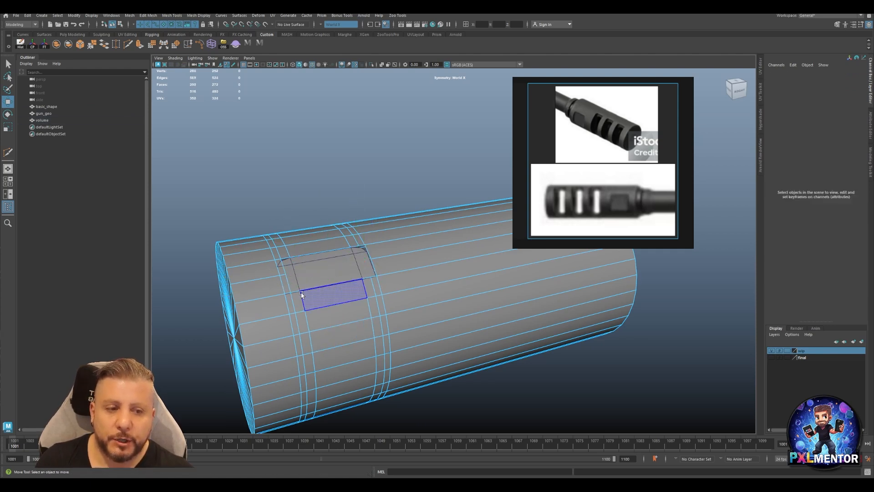
# Delete the left corner face and the narrow strips of cylinder faces beneath both sides of the panel.
pyautogui.click(280, 266)
pyautogui.press('Delete')
pyautogui.click(289, 293)
pyautogui.press('Delete')
pyautogui.click(288, 303)
pyautogui.keyDown('shift'); pyautogui.click(300, 368); pyautogui.keyUp('shift')
pyautogui.keyDown('shift'); pyautogui.doubleClick(300, 369); pyautogui.keyUp('shift')
pyautogui.press('Delete')
pyautogui.click(377, 289)
pyautogui.keyDown('shift'); pyautogui.doubleClick(385, 344); pyautogui.keyUp('shift')
pyautogui.press('Delete')
pyautogui.click(376, 347)
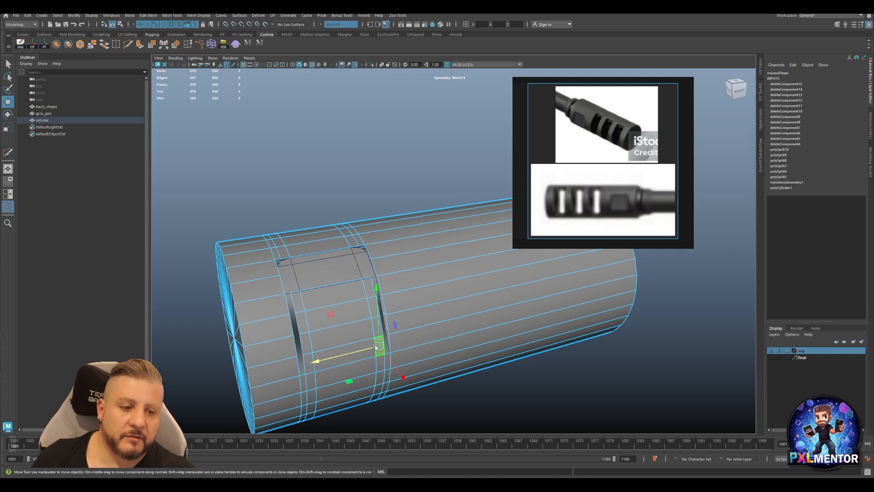
# Delete the remaining cylinder faces beneath the middle and inner side strip of the panel.
pyautogui.keyDown('shift'); pyautogui.doubleClick(341, 357); pyautogui.keyUp('shift')
pyautogui.press('Delete')
pyautogui.doubleClick(327, 319)
pyautogui.press('Delete')
# Delete the middle edge line of each three-loop group on the volume cylinder above the panel.
pyautogui.keyDown('alt'); pyautogui.moveTo(358, 339); pyautogui.dragTo(256, 293); pyautogui.keyUp('alt')
pyautogui.click(294, 301)
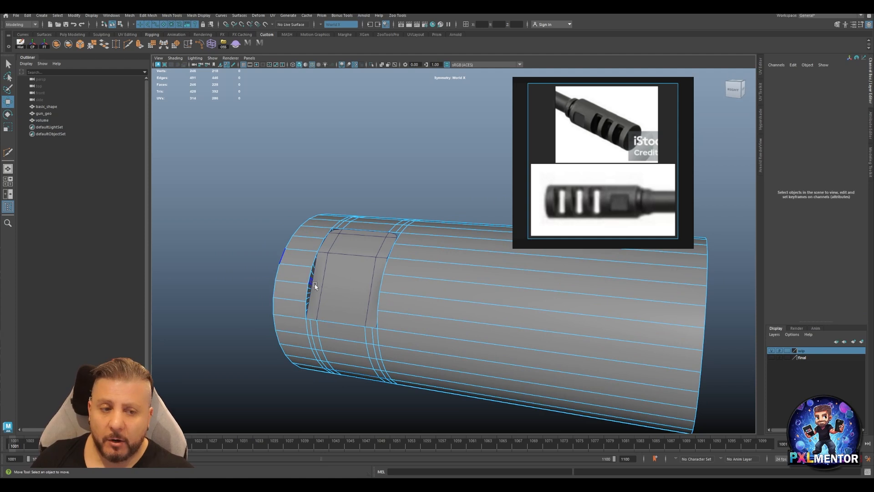
pyautogui.keyDown('alt'); pyautogui.moveTo(366, 266); pyautogui.dragTo(351, 278); pyautogui.keyUp('alt')
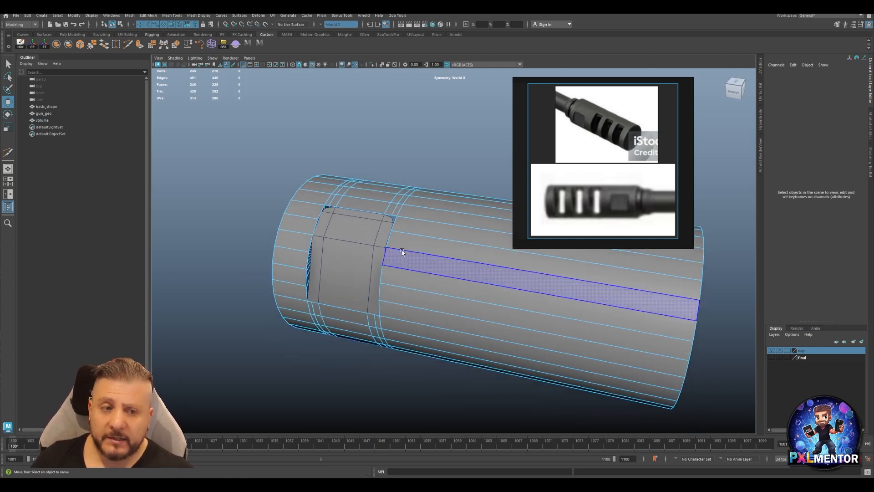
pyautogui.keyDown('alt'); pyautogui.moveTo(325, 222); pyautogui.dragTo(343, 235); pyautogui.keyUp('alt')
pyautogui.keyDown('alt'); pyautogui.moveTo(314, 231); pyautogui.dragTo(394, 248, button='middle'); pyautogui.keyUp('alt')
pyautogui.keyDown('alt'); pyautogui.moveTo(394, 247); pyautogui.dragTo(565, 258, button='right'); pyautogui.keyUp('alt')
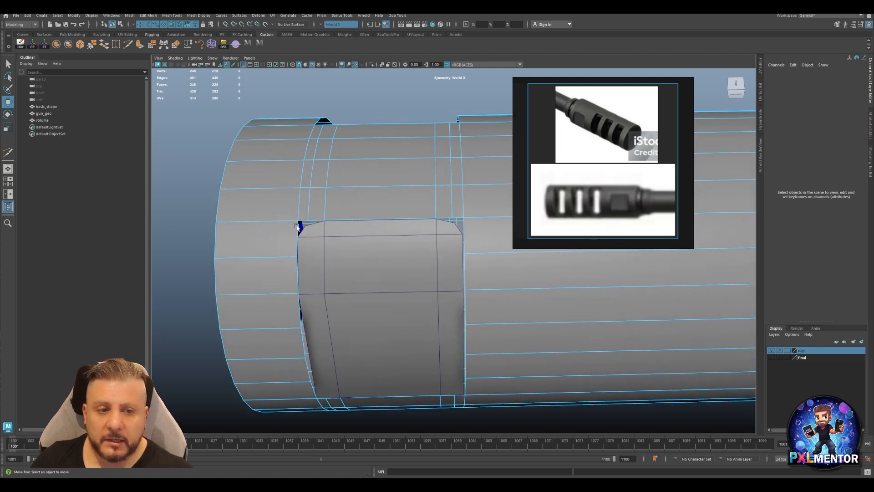
pyautogui.click(311, 199)
pyautogui.keyDown('shift'); pyautogui.rightClick(311, 199); pyautogui.keyUp('shift')
pyautogui.keyDown('ctrl'); pyautogui.moveTo(311, 199); pyautogui.dragTo(448, 197, button='right'); pyautogui.keyUp('ctrl')
pyautogui.click(450, 200)
pyautogui.press('Delete')
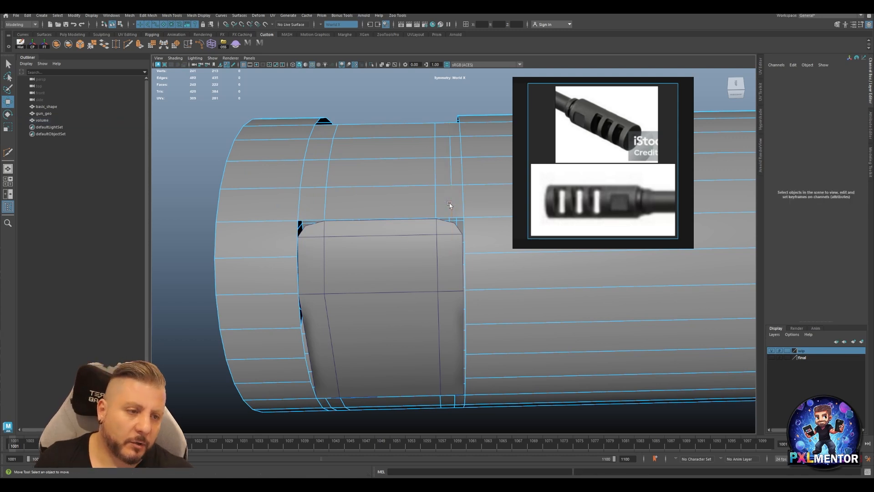
pyautogui.click(450, 174)
pyautogui.press('Delete')
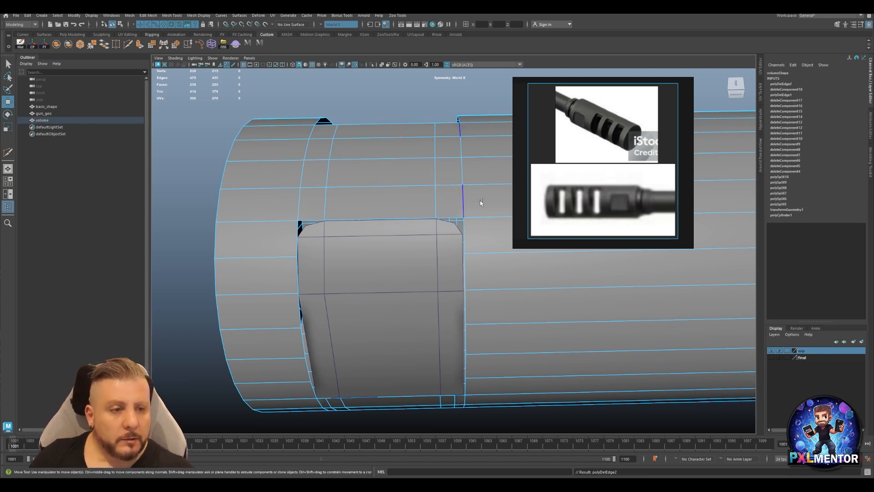
# Snap the volume's vertices at the opening's two upper outer corners onto the matching corner points of the panel.
pyautogui.moveTo(457, 261)
pyautogui.keyDown('alt'); pyautogui.mouseDown()
pyautogui.moveTo(455, 246)
pyautogui.moveTo(449, 252)
pyautogui.mouseUp(); pyautogui.keyUp('alt')
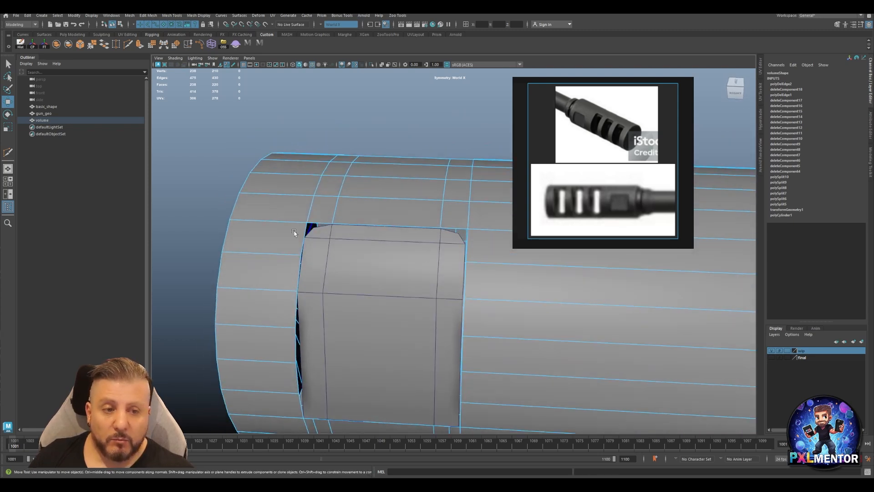
pyautogui.click(343, 235)
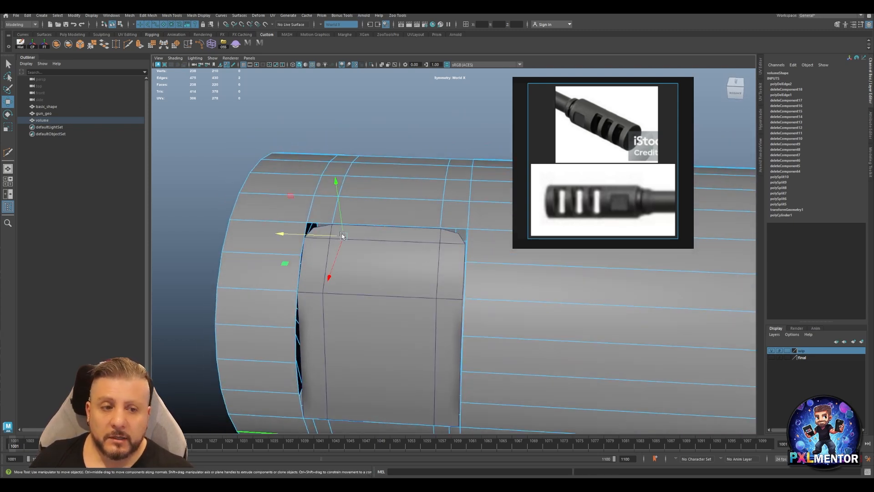
pyautogui.moveTo(400, 243); pyautogui.dragTo(396, 234, button='right')
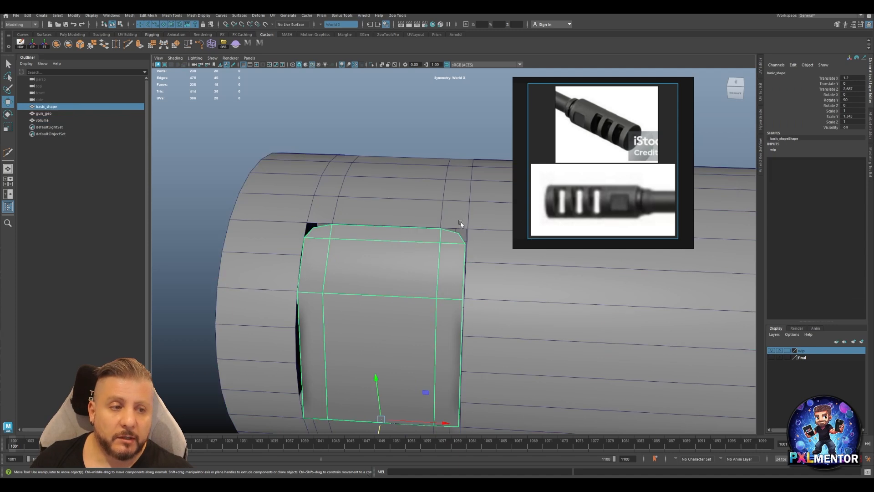
pyautogui.moveTo(453, 227); pyautogui.dragTo(425, 225, button='right')
pyautogui.click(449, 240)
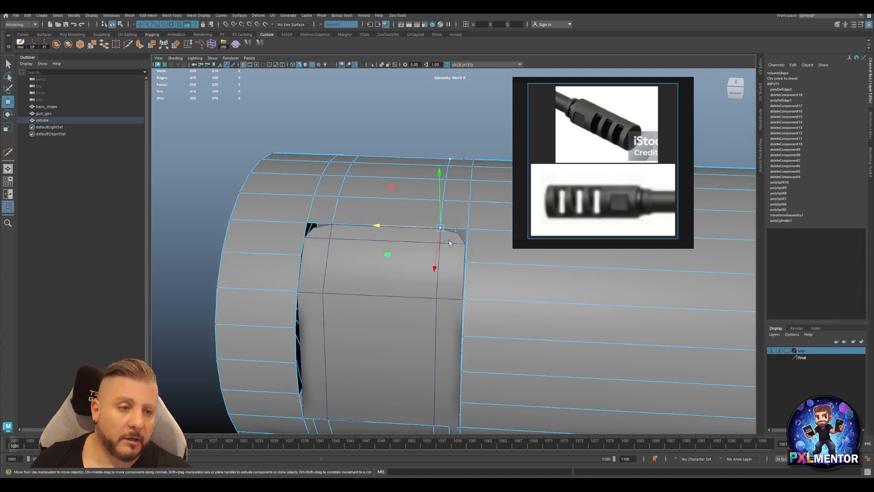
pyautogui.press('v')
pyautogui.moveTo(448, 237)
pyautogui.mouseDown(button='middle')
pyautogui.moveTo(440, 228)
pyautogui.moveTo(474, 244)
pyautogui.moveTo(466, 248)
pyautogui.mouseUp(button='middle')
pyautogui.click(469, 227)
pyautogui.press('v')
pyautogui.hotkey('ctrl', 'z')
pyautogui.press('v')
pyautogui.click(304, 237)
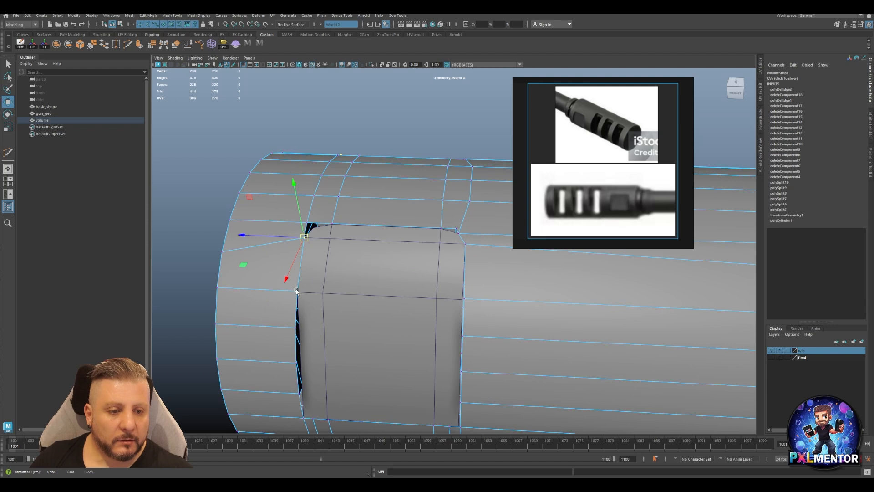
# Snap the volume's right side vertex and the vertices by both chamfered upper corners onto the panel's matching points.
pyautogui.keyDown('alt'); pyautogui.moveTo(465, 300); pyautogui.dragTo(482, 283); pyautogui.keyUp('alt')
pyautogui.click(471, 298)
pyautogui.moveTo(473, 307); pyautogui.dragTo(465, 302, button='middle')
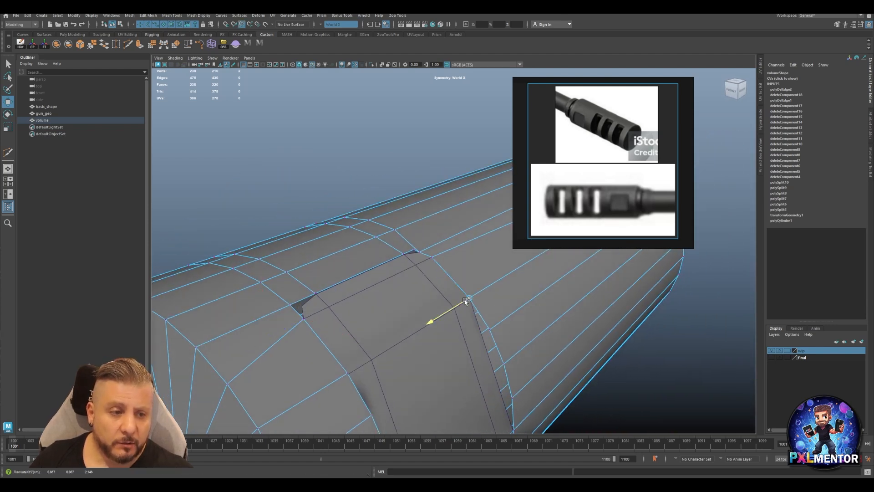
pyautogui.click(416, 253)
pyautogui.moveTo(415, 250)
pyautogui.mouseDown(button='middle')
pyautogui.moveTo(407, 250)
pyautogui.moveTo(421, 258)
pyautogui.mouseUp(button='middle')
pyautogui.moveTo(415, 254)
pyautogui.mouseDown()
pyautogui.moveTo(411, 246)
pyautogui.moveTo(420, 255)
pyautogui.mouseUp()
pyautogui.keyDown('alt'); pyautogui.moveTo(314, 295); pyautogui.dragTo(297, 312); pyautogui.keyUp('alt')
pyautogui.click(287, 314)
pyautogui.moveTo(301, 320); pyautogui.dragTo(301, 315, button='middle')
pyautogui.keyDown('alt'); pyautogui.moveTo(334, 319); pyautogui.dragTo(288, 341); pyautogui.keyUp('alt')
# Examine from several angles how the cylinder's opening lines up with the panel's border.
pyautogui.keyDown('alt'); pyautogui.moveTo(392, 277); pyautogui.dragTo(378, 290, button='middle'); pyautogui.keyUp('alt')
pyautogui.keyDown('alt'); pyautogui.moveTo(378, 290); pyautogui.dragTo(374, 258, button='right'); pyautogui.keyUp('alt')
pyautogui.keyDown('alt'); pyautogui.moveTo(374, 258); pyautogui.dragTo(299, 260); pyautogui.keyUp('alt')
pyautogui.keyDown('alt'); pyautogui.moveTo(360, 246); pyautogui.dragTo(457, 280); pyautogui.keyUp('alt')
pyautogui.keyDown('alt'); pyautogui.moveTo(435, 323); pyautogui.dragTo(399, 267, button='middle'); pyautogui.keyUp('alt')
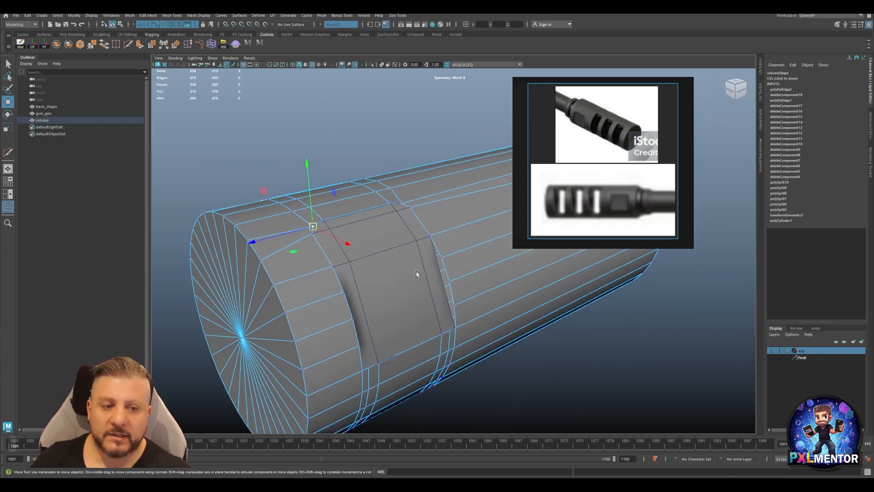
pyautogui.scroll(-2, 416, 273)
pyautogui.keyDown('alt'); pyautogui.moveTo(516, 274); pyautogui.dragTo(421, 255); pyautogui.keyUp('alt')
pyautogui.keyDown('alt'); pyautogui.moveTo(461, 237); pyautogui.dragTo(402, 252); pyautogui.keyUp('alt')
pyautogui.keyDown('alt'); pyautogui.moveTo(434, 277); pyautogui.dragTo(379, 281); pyautogui.keyUp('alt')
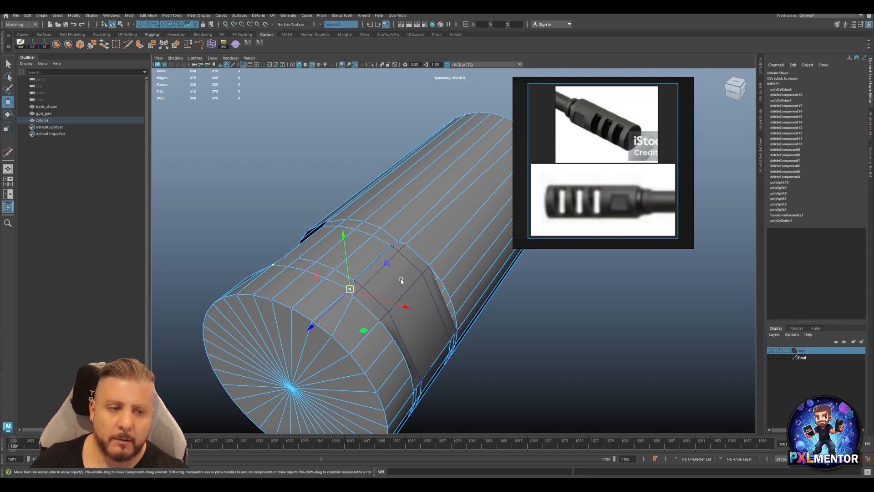
# Hide the wip layer, show the final layer, and examine the slots and recess of the finished muzzle.
pyautogui.click(771, 351)
pyautogui.click(771, 357)
pyautogui.keyDown('alt'); pyautogui.moveTo(427, 317); pyautogui.dragTo(386, 320); pyautogui.keyUp('alt')
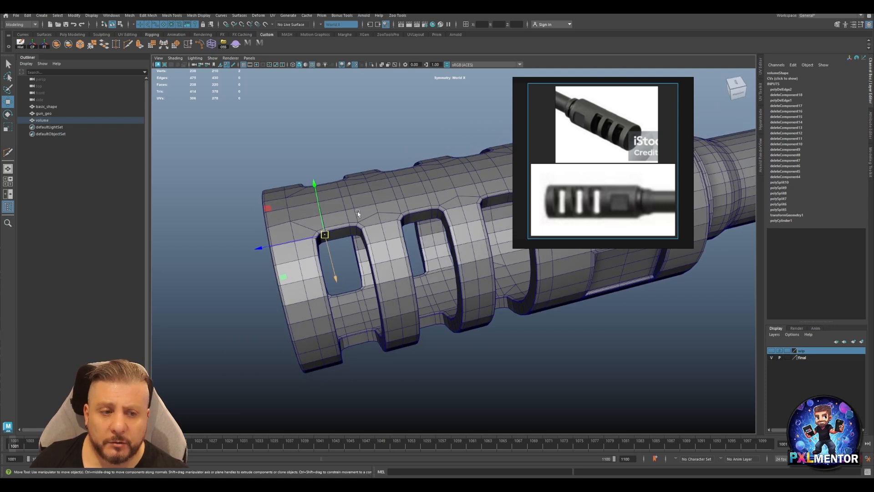
pyautogui.keyDown('alt'); pyautogui.moveTo(368, 263); pyautogui.dragTo(356, 237); pyautogui.keyUp('alt')
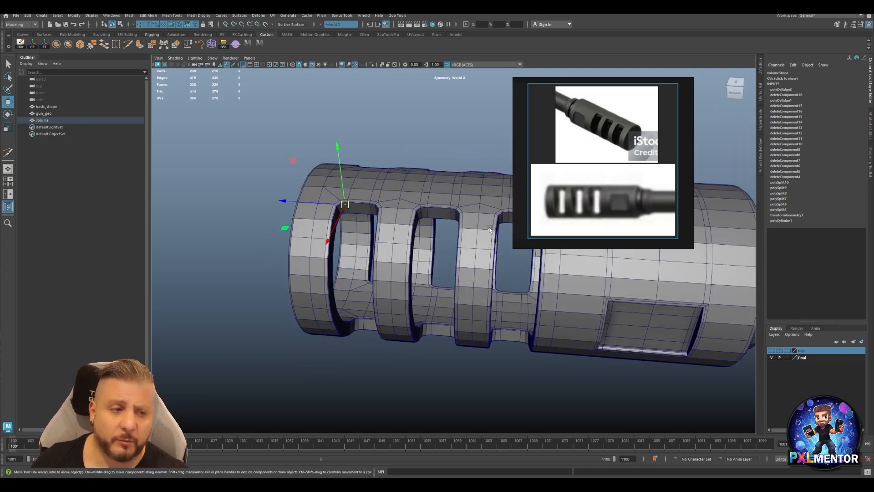
pyautogui.keyDown('alt'); pyautogui.moveTo(424, 215); pyautogui.dragTo(373, 260); pyautogui.keyUp('alt')
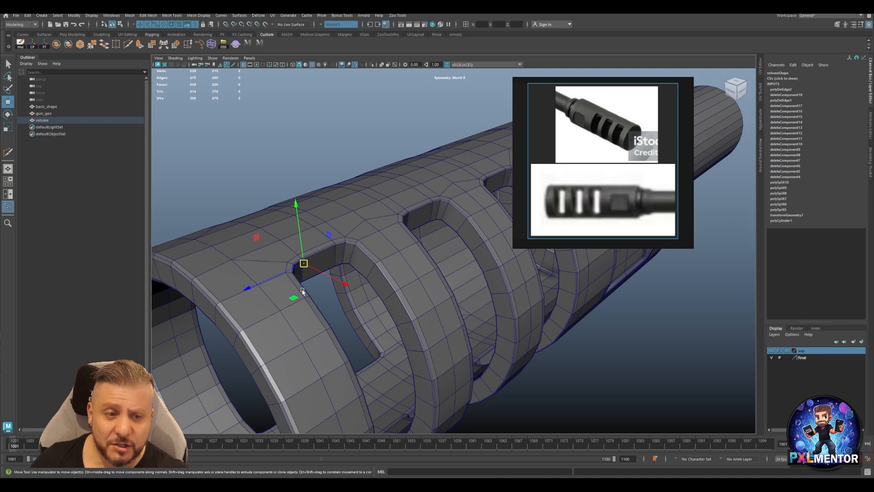
pyautogui.keyDown('alt'); pyautogui.moveTo(344, 315); pyautogui.dragTo(324, 265); pyautogui.keyUp('alt')
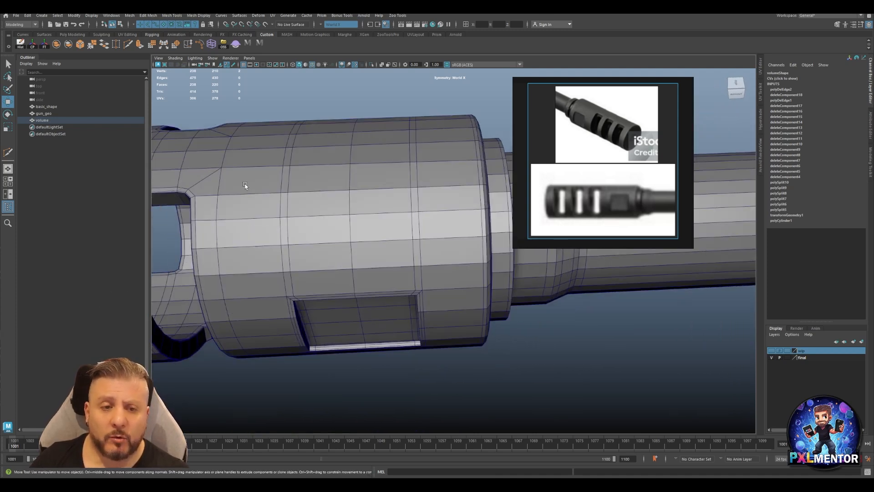
# Try to extrude four faces on the smooth area above the rectangular recess straight inward.
pyautogui.keyDown('alt'); pyautogui.moveTo(245, 185); pyautogui.dragTo(333, 192, button='middle'); pyautogui.keyUp('alt')
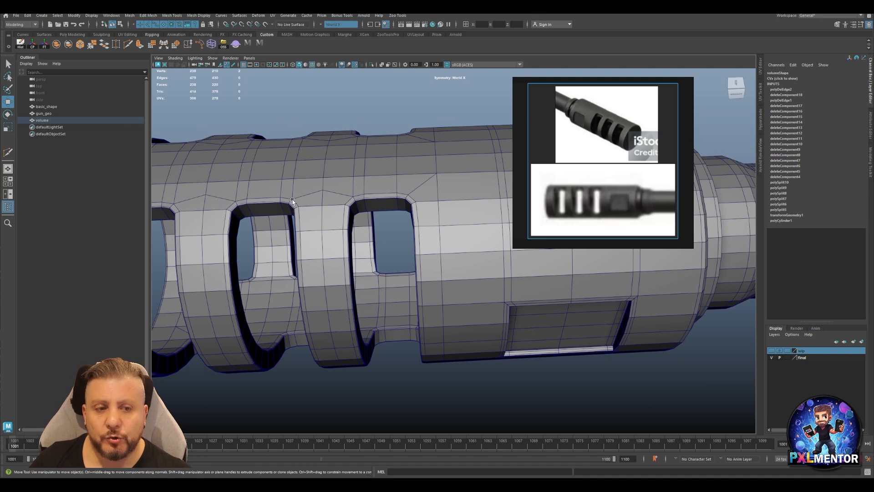
pyautogui.keyDown('alt'); pyautogui.moveTo(295, 198); pyautogui.dragTo(466, 220, button='right'); pyautogui.keyUp('alt')
pyautogui.keyDown('alt'); pyautogui.moveTo(248, 221); pyautogui.dragTo(488, 286, button='middle'); pyautogui.keyUp('alt')
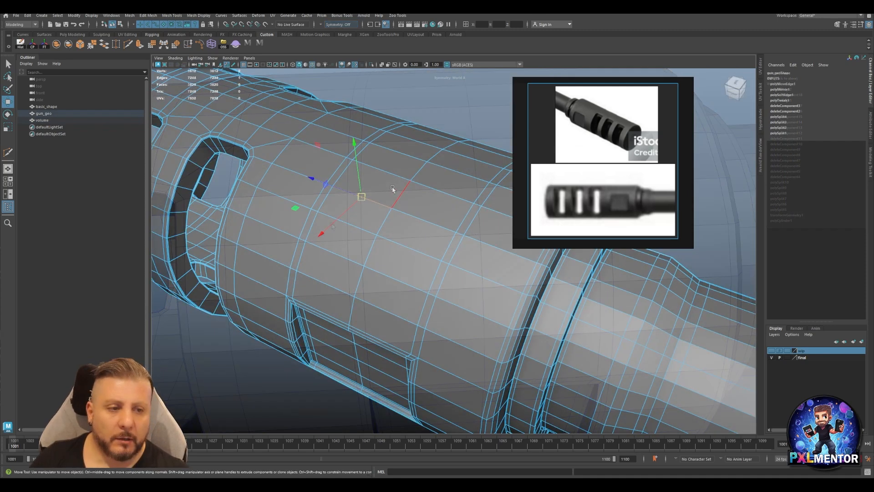
pyautogui.moveTo(391, 201); pyautogui.dragTo(392, 219, button='right')
pyautogui.click(436, 213)
pyautogui.keyDown('shift'); pyautogui.click(435, 213); pyautogui.keyUp('shift')
pyautogui.keyDown('shift'); pyautogui.click(423, 230); pyautogui.keyUp('shift')
pyautogui.keyDown('shift'); pyautogui.click(356, 211); pyautogui.keyUp('shift')
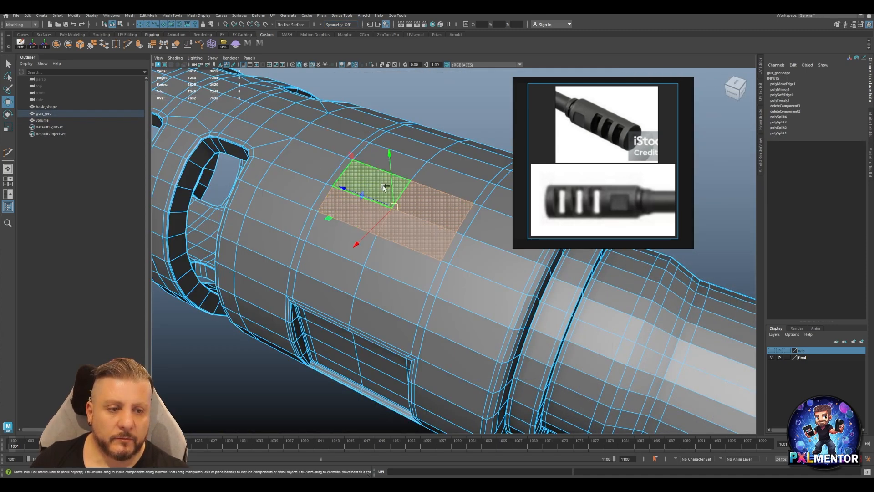
pyautogui.keyDown('shift'); pyautogui.moveTo(389, 160); pyautogui.dragTo(364, 193); pyautogui.keyUp('shift')
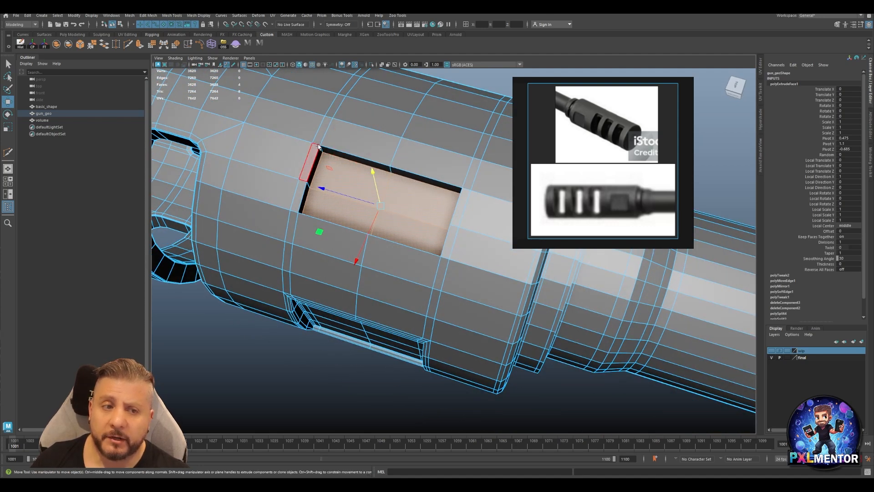
pyautogui.hotkey('ctrl', 'z')
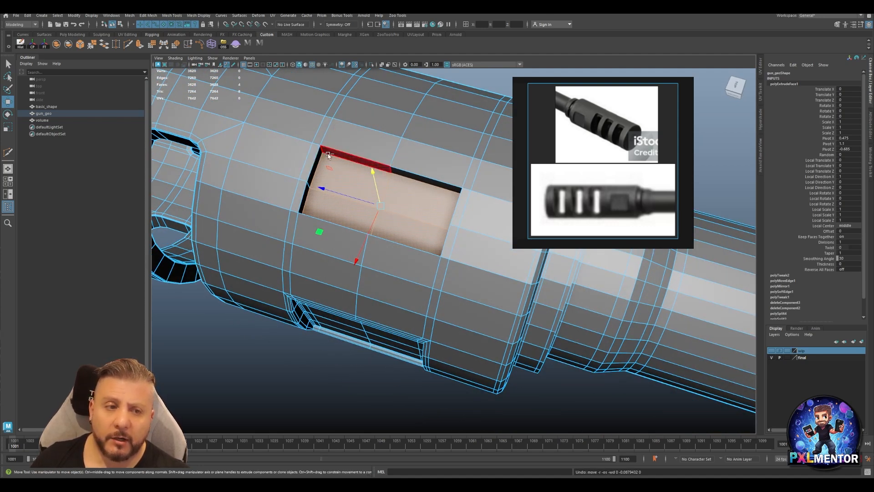
pyautogui.hotkey('ctrl', 'z')
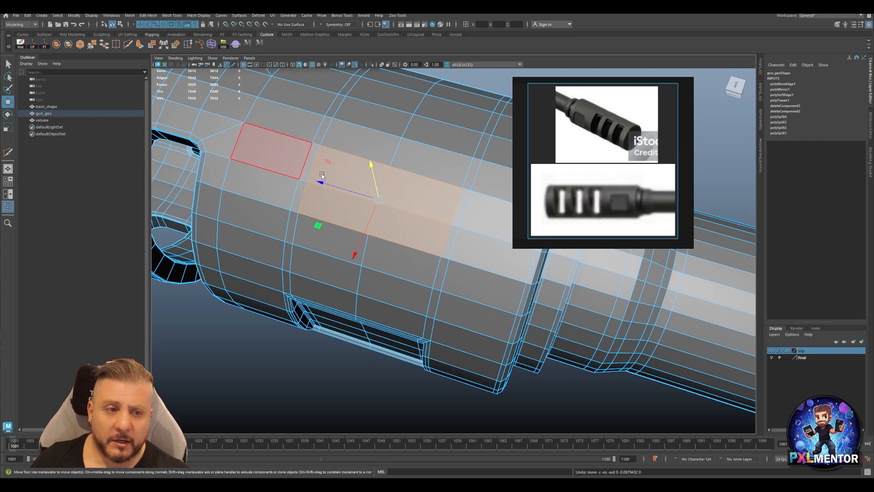
# Inset the four selected faces with an offset extrusion, and extrude them inward with a local translate Z of -0.089.
pyautogui.hotkey('ctrl', 'e')
pyautogui.moveTo(451, 96); pyautogui.dragTo(453, 96)
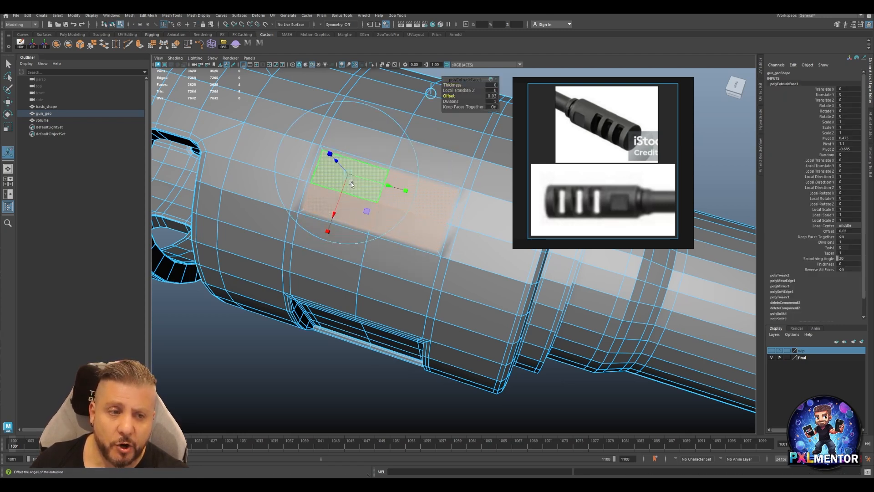
pyautogui.moveTo(336, 161); pyautogui.dragTo(343, 169)
pyautogui.hotkey('ctrl', 'z')
pyautogui.press('w')
pyautogui.hotkey('ctrl', 'e')
pyautogui.keyDown('alt'); pyautogui.moveTo(343, 170); pyautogui.dragTo(355, 148); pyautogui.keyUp('alt')
# Insert supporting edge loops around the walls of the new rectangular pocket.
pyautogui.keyDown('alt'); pyautogui.moveTo(309, 410); pyautogui.dragTo(253, 207); pyautogui.keyUp('alt')
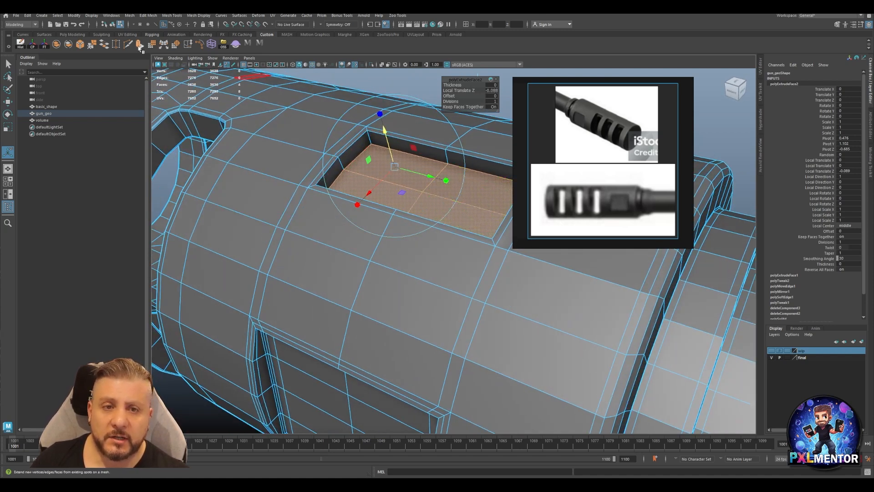
pyautogui.keyDown('alt'); pyautogui.moveTo(319, 204); pyautogui.dragTo(372, 161); pyautogui.keyUp('alt')
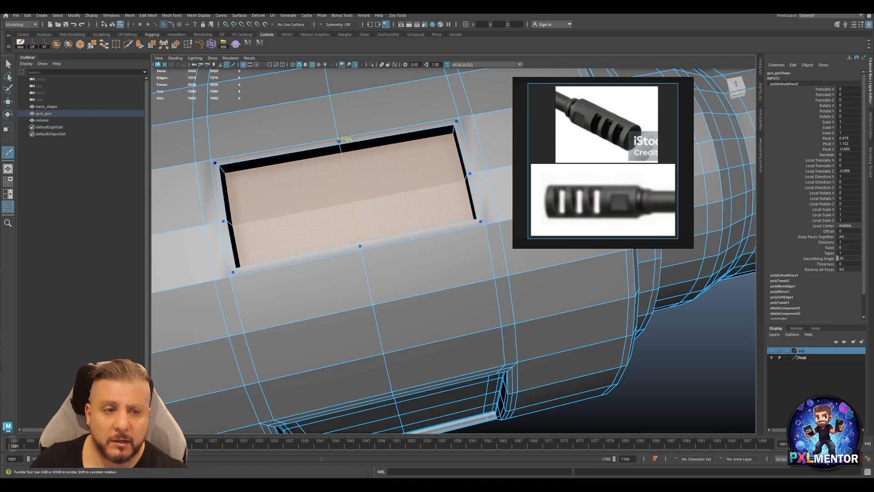
pyautogui.keyDown('ctrl'); pyautogui.click(361, 242); pyautogui.keyUp('ctrl')
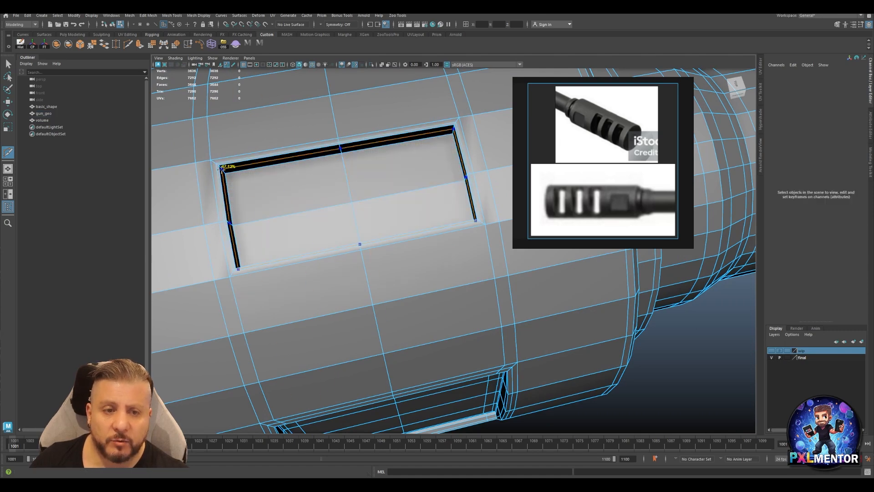
pyautogui.press('w')
pyautogui.moveTo(264, 187); pyautogui.dragTo(292, 184, button='right')
# Display the muzzle in smooth preview and inspect the new pocket beside the slots and recess.
pyautogui.press('3')
pyautogui.keyDown('alt'); pyautogui.moveTo(425, 172); pyautogui.dragTo(343, 180, button='right'); pyautogui.keyUp('alt')
pyautogui.click(698, 326)
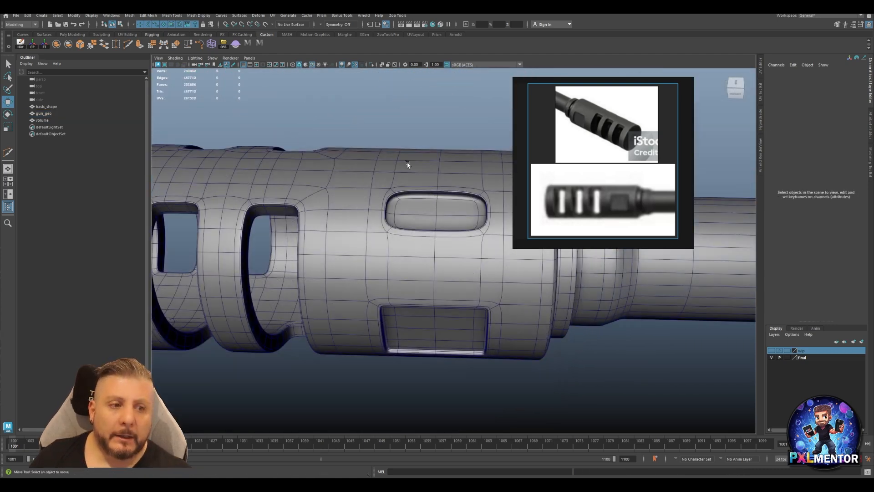
pyautogui.keyDown('alt'); pyautogui.moveTo(441, 137); pyautogui.dragTo(417, 171); pyautogui.keyUp('alt')
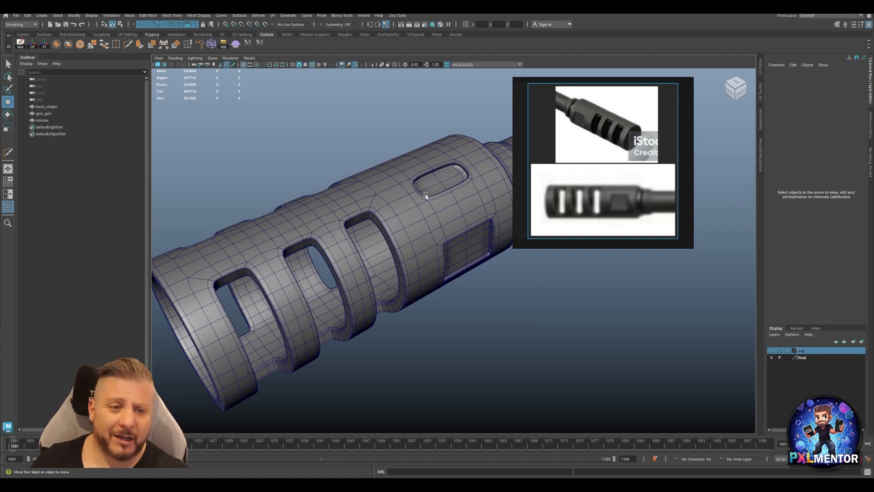
# Undo the new pocket's edge loops and extrusions on gun_geo and clear the selection.
pyautogui.click(489, 272)
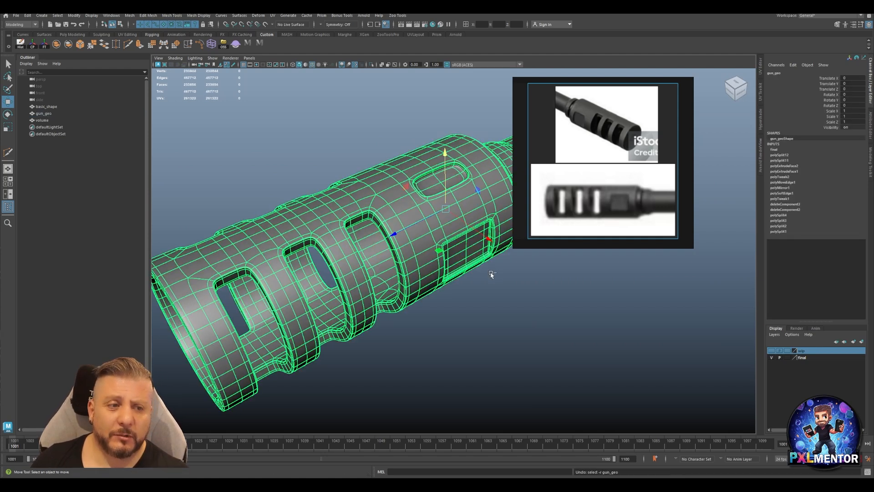
pyautogui.click(491, 274)
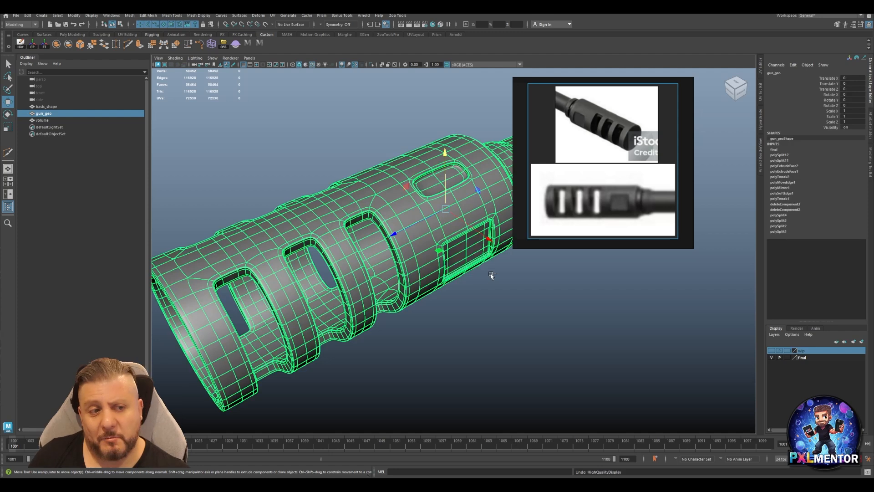
pyautogui.hotkey('ctrl', 'z')
pyautogui.hotkey('ctrl', 'z')
pyautogui.hotkey('ctrl', 'z')
pyautogui.hotkey('ctrl', 'z')
pyautogui.hotkey('ctrl', 'z')
pyautogui.hotkey('ctrl', 'z')
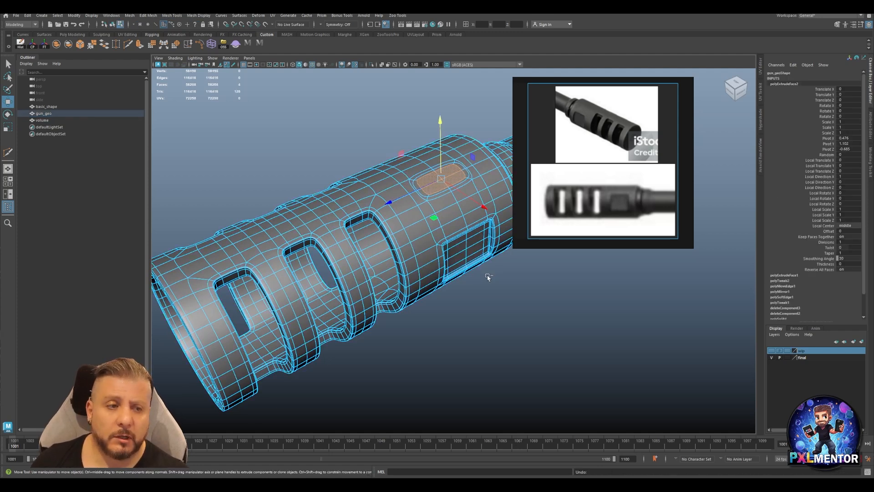
pyautogui.hotkey('ctrl', 'z')
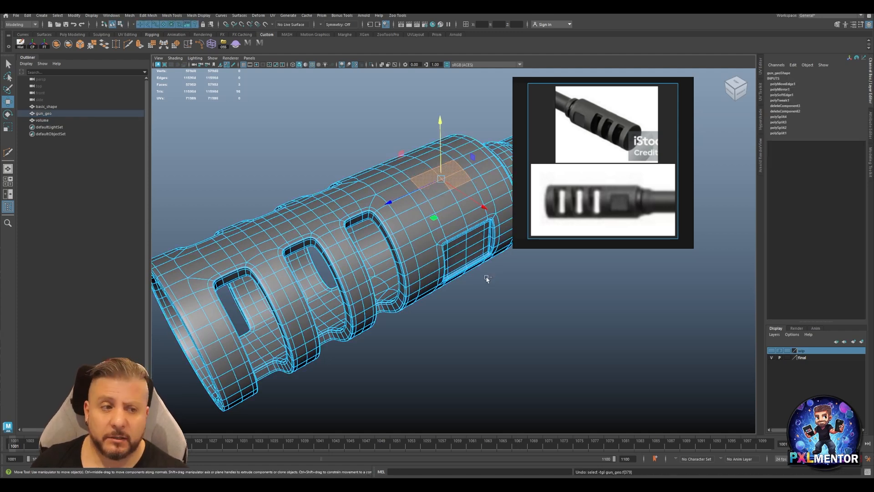
pyautogui.click(515, 306)
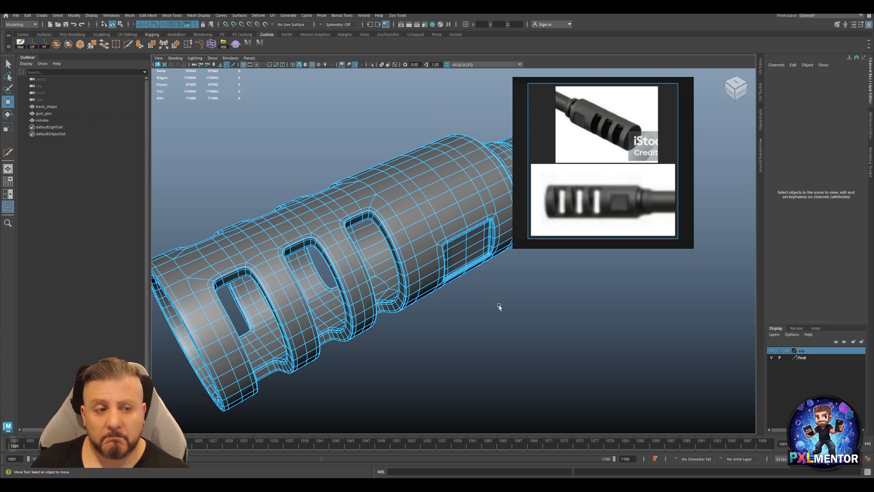